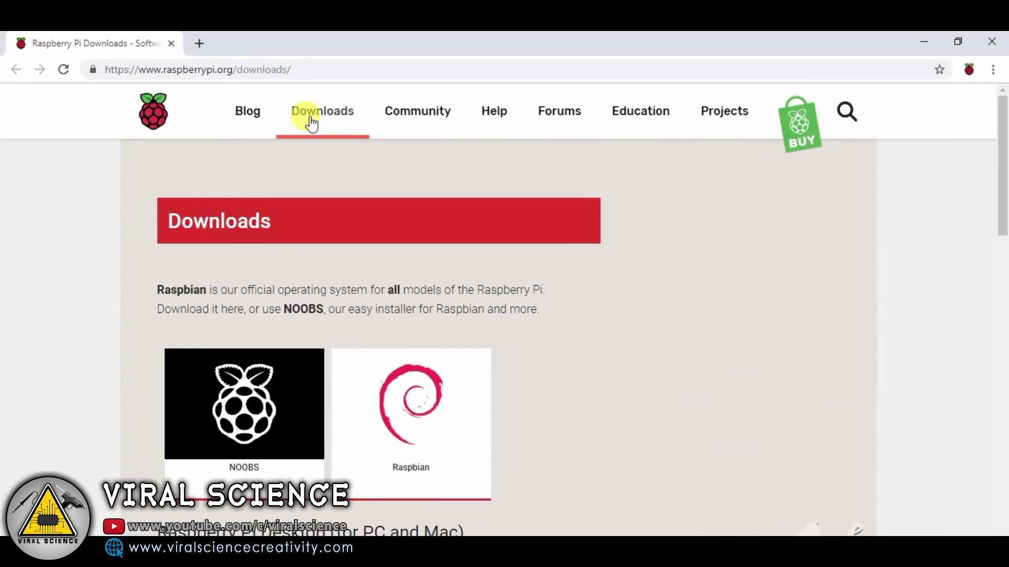
Step: Download the full NOOBS installer ZIP from the NOOBS page on raspberrypi.org
{"action": "left_click", "coordinate": [326, 69]}
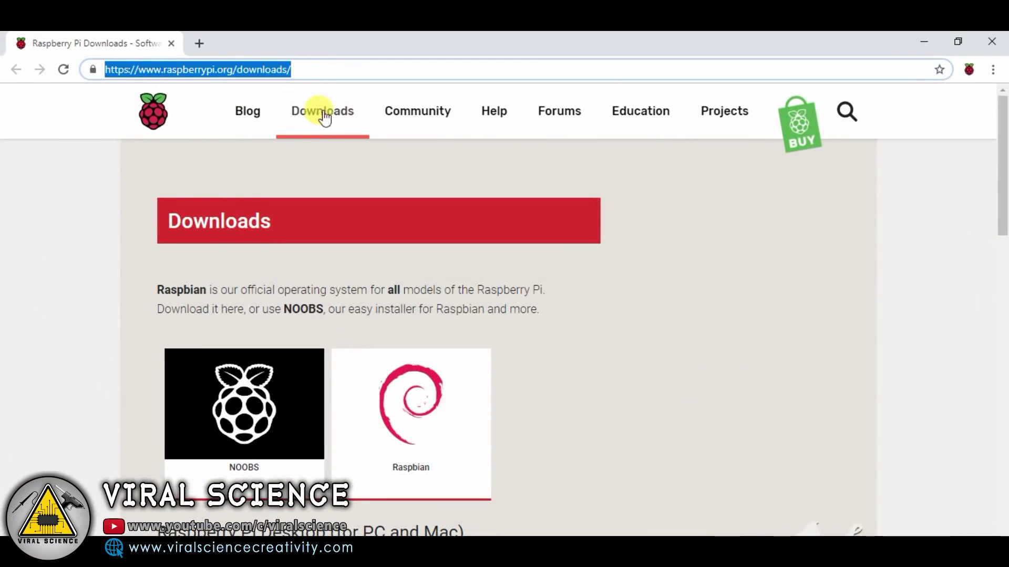
{"action": "scroll", "coordinate": [611, 259], "scroll_direction": "down", "scroll_amount": 2}
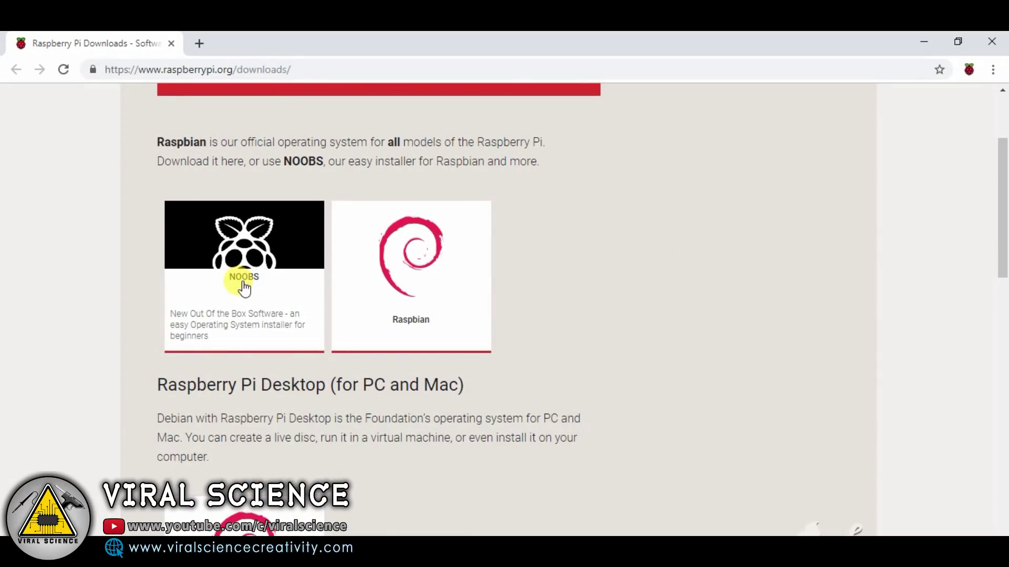
{"action": "left_click", "coordinate": [243, 283]}
{"action": "scroll", "coordinate": [501, 336], "scroll_direction": "down", "scroll_amount": 3}
{"action": "scroll", "coordinate": [501, 336], "scroll_direction": "down", "scroll_amount": 3}
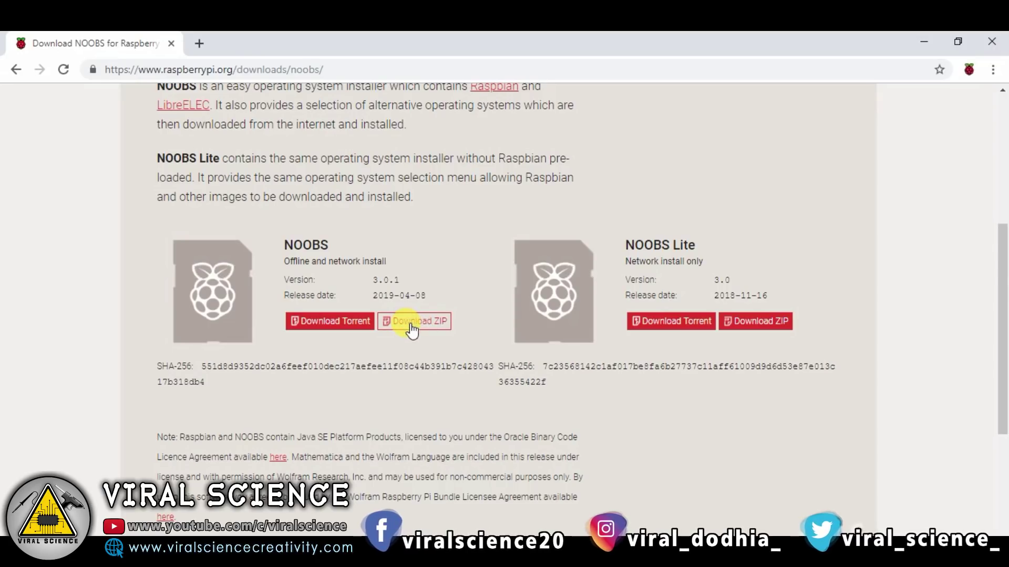
{"action": "left_click", "coordinate": [412, 325]}
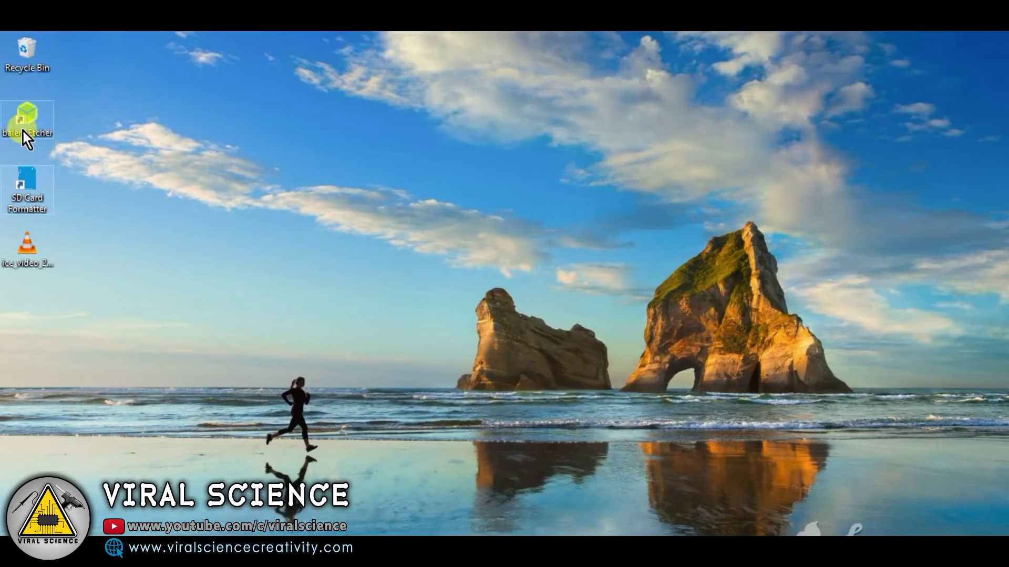
Step: Quick-format the 7.44 GB RECOVERY card (H:) in SD Card Formatter, then close it
{"action": "double_click", "coordinate": [29, 188]}
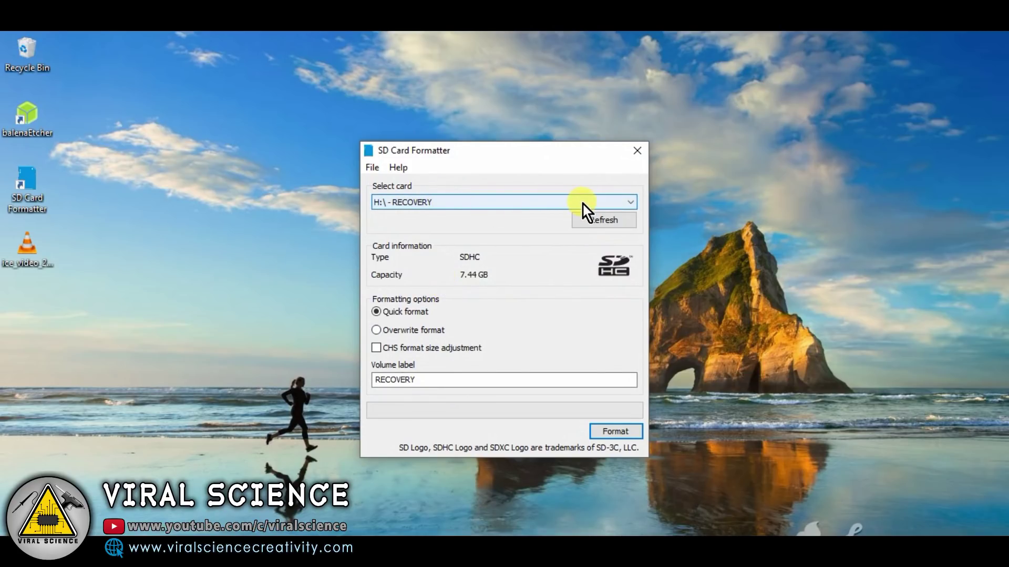
{"action": "left_click", "coordinate": [546, 203]}
{"action": "left_click", "coordinate": [473, 213]}
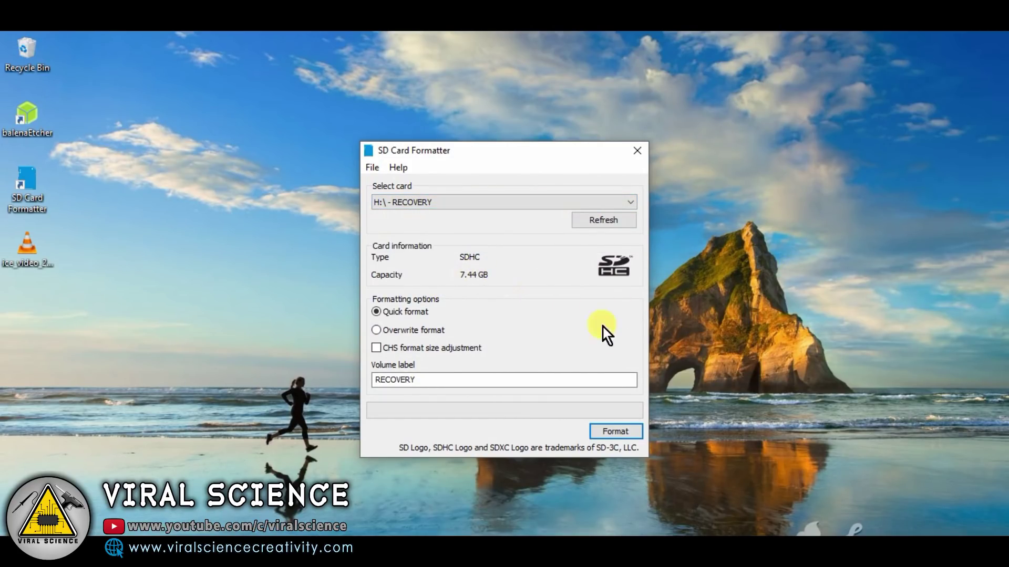
{"action": "left_click", "coordinate": [614, 433]}
{"action": "left_click", "coordinate": [545, 357]}
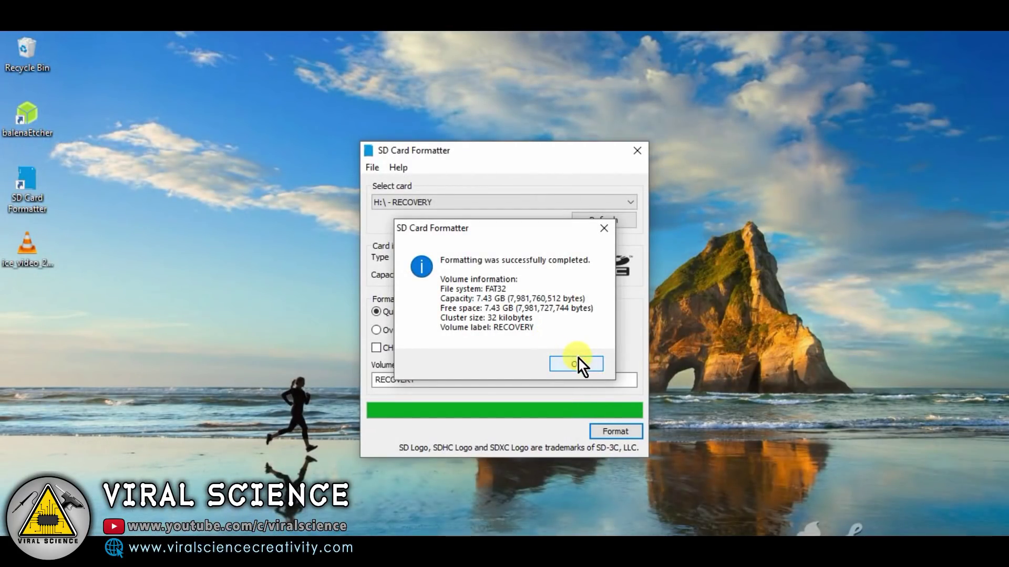
{"action": "left_click", "coordinate": [578, 358]}
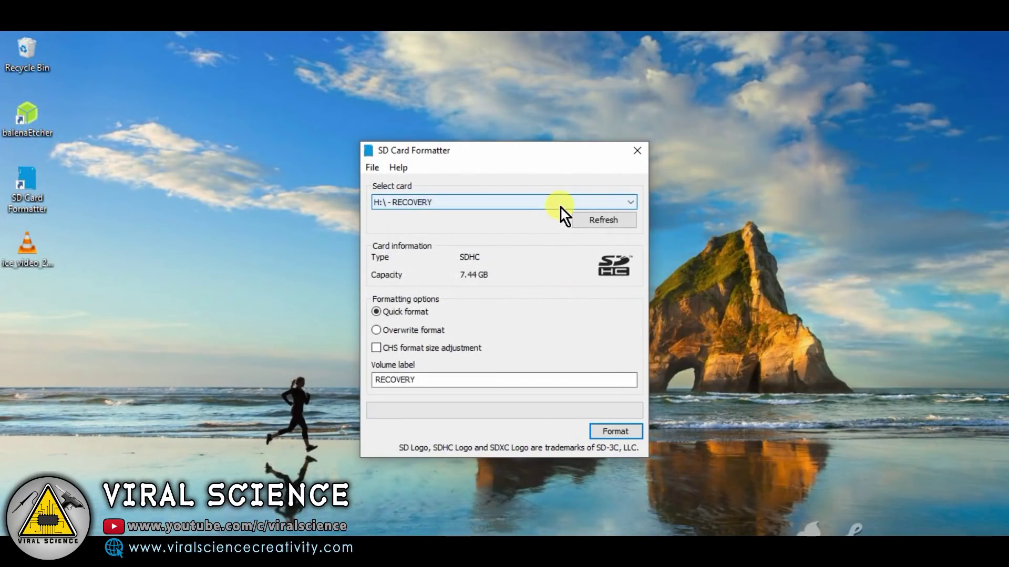
{"action": "left_click", "coordinate": [638, 151]}
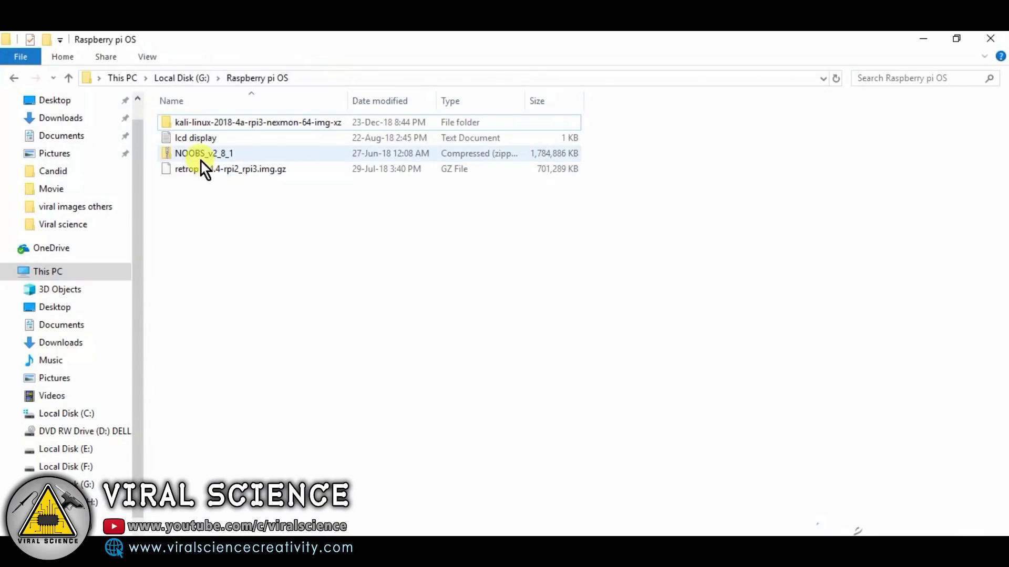
Step: Extract the NOOBS_v2_8_1 archive onto the RECOVERY (H:) SD card
{"action": "left_click", "coordinate": [187, 155]}
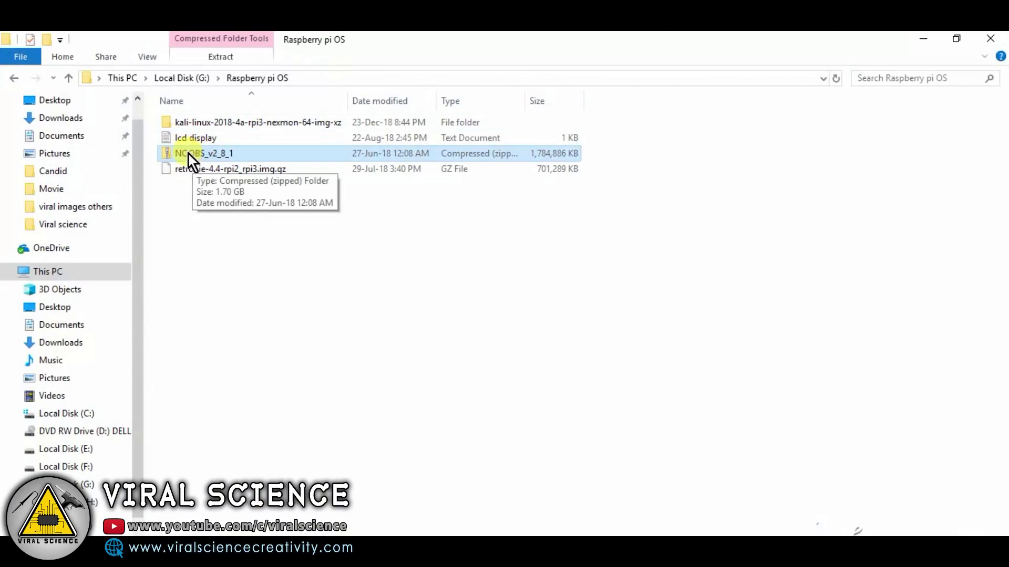
{"action": "right_click", "coordinate": [187, 155]}
{"action": "left_click", "coordinate": [278, 217]}
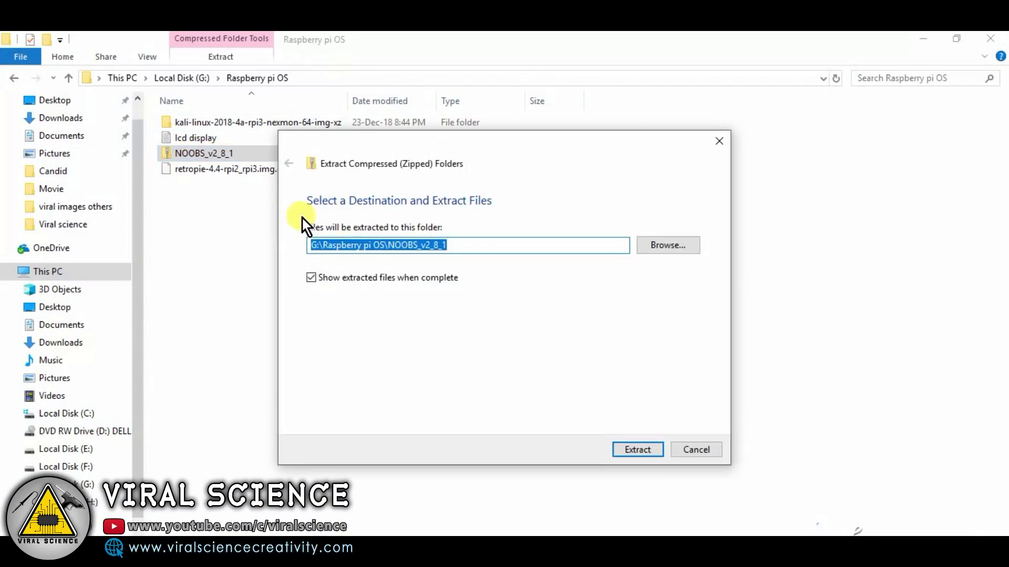
{"action": "left_click", "coordinate": [667, 245]}
{"action": "left_click", "coordinate": [355, 428]}
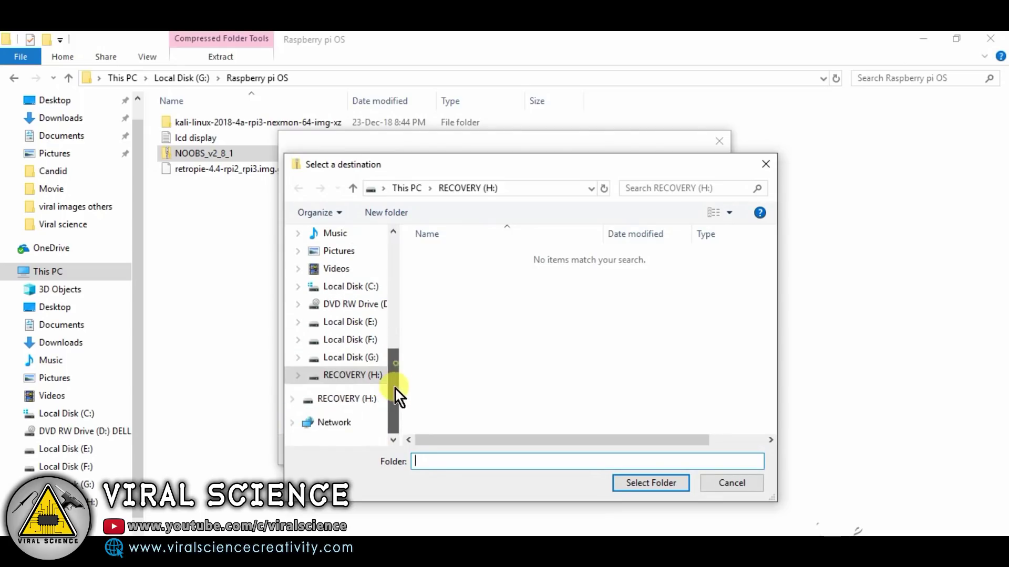
{"action": "left_click", "coordinate": [639, 483]}
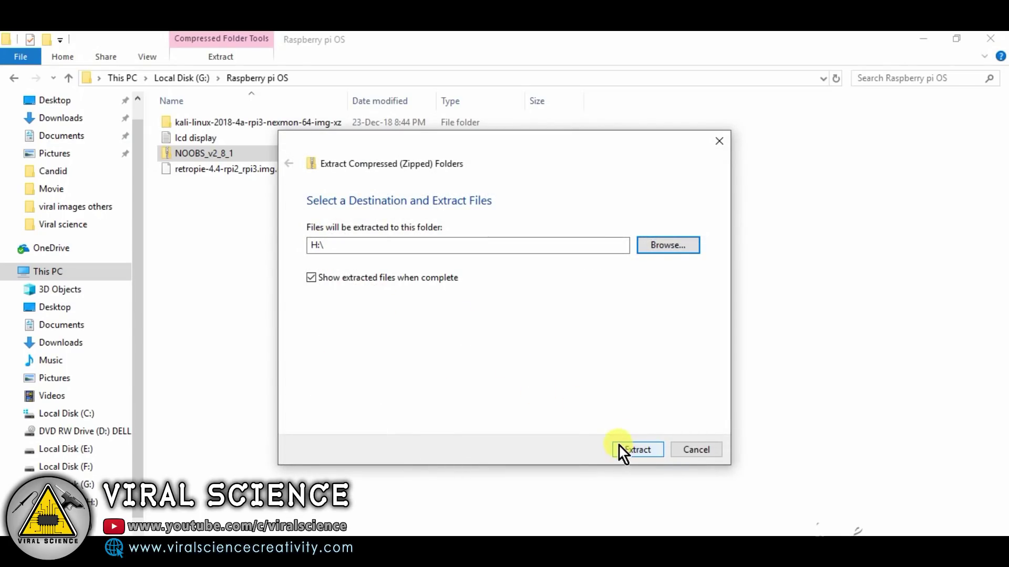
{"action": "left_click", "coordinate": [637, 450]}
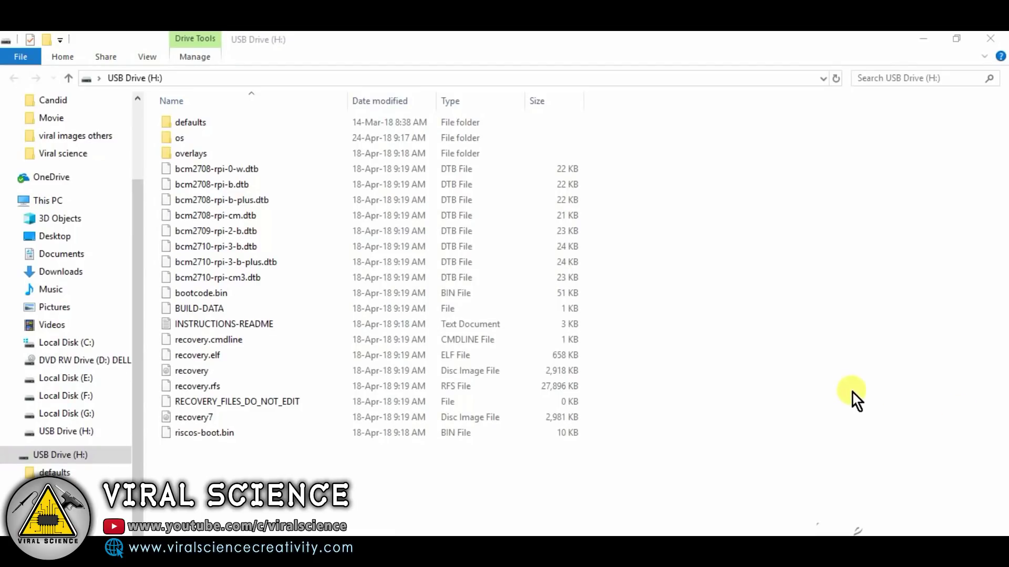
Step: Check the extracted files on USB Drive (H:), then safely eject the card
{"action": "left_click_drag", "start_coordinate": [827, 482], "coordinate": [237, 119]}
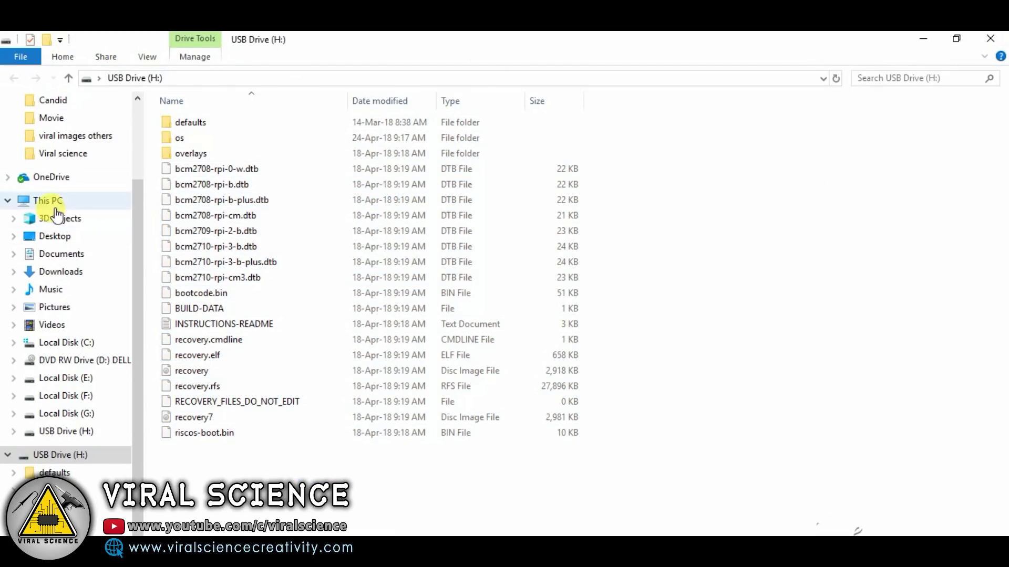
{"action": "left_click", "coordinate": [48, 201]}
{"action": "left_click", "coordinate": [436, 300]}
{"action": "double_click", "coordinate": [435, 303]}
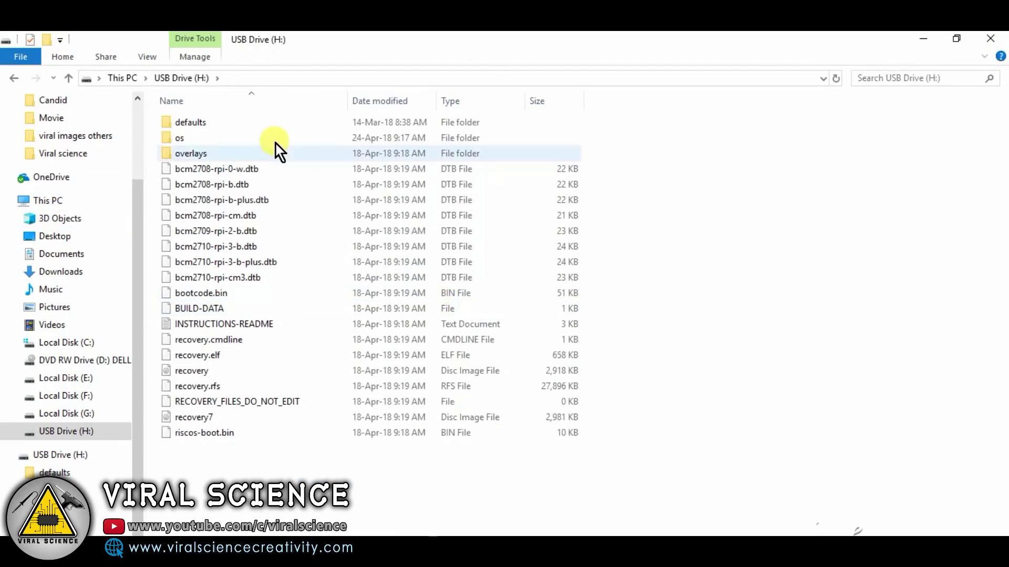
{"action": "left_click", "coordinate": [990, 39]}
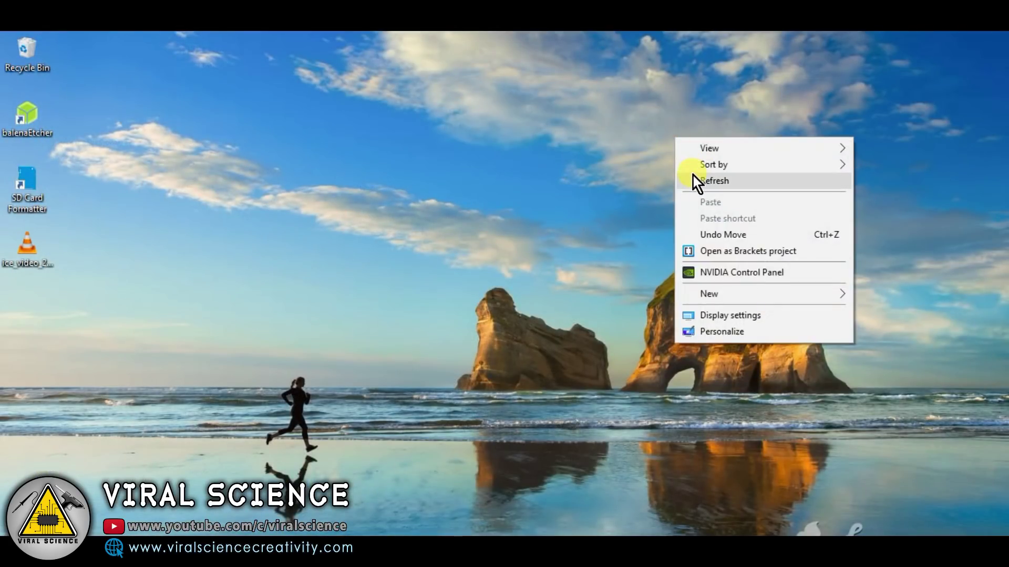
{"action": "left_click", "coordinate": [853, 527]}
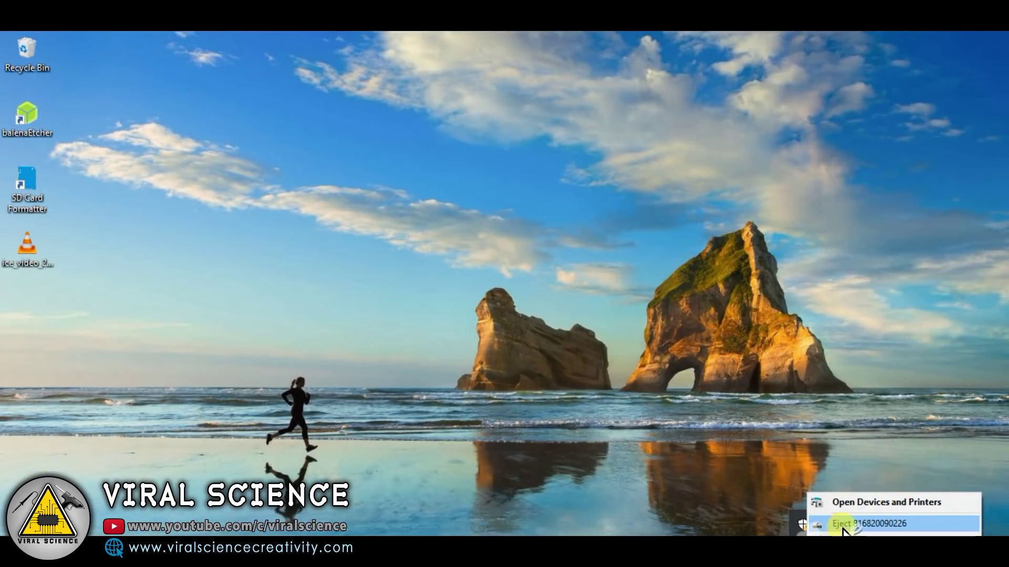
{"action": "left_click", "coordinate": [853, 524]}
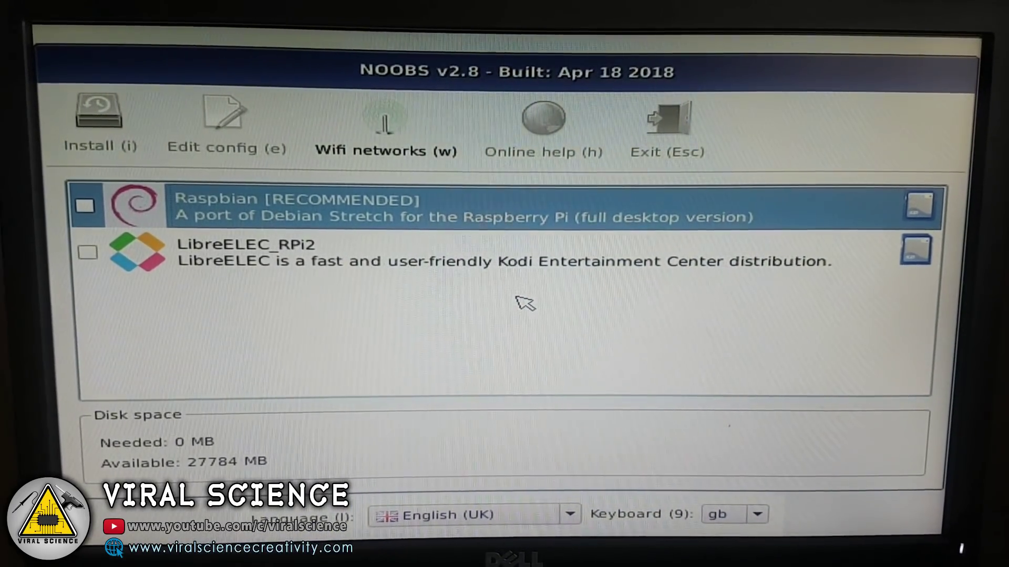
Step: Connect NOOBS to the Hacked Wi-Fi network
{"action": "left_click", "coordinate": [383, 130]}
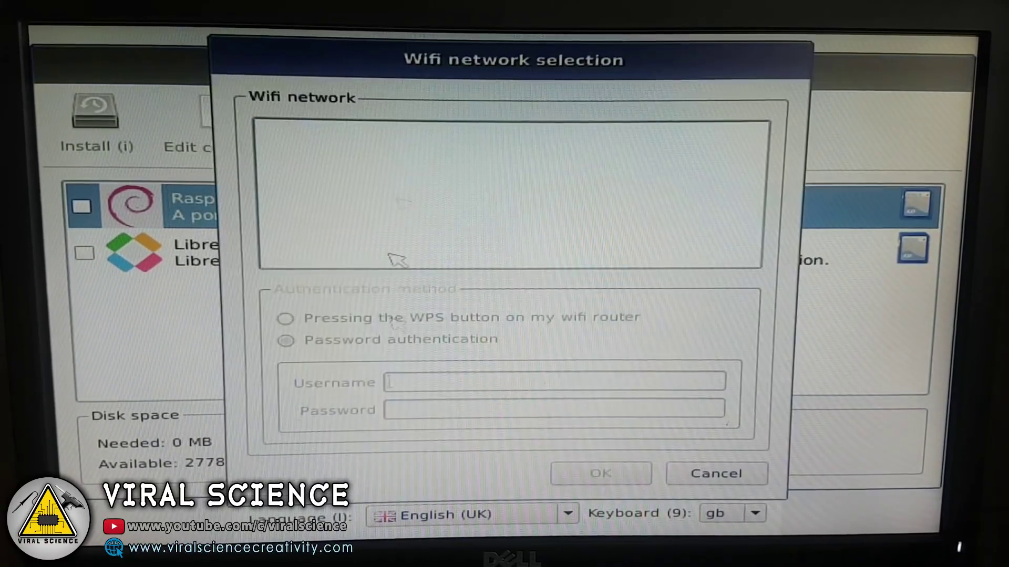
{"action": "left_click", "coordinate": [363, 147]}
{"action": "type", "text": "************"}
{"action": "left_click", "coordinate": [594, 475]}
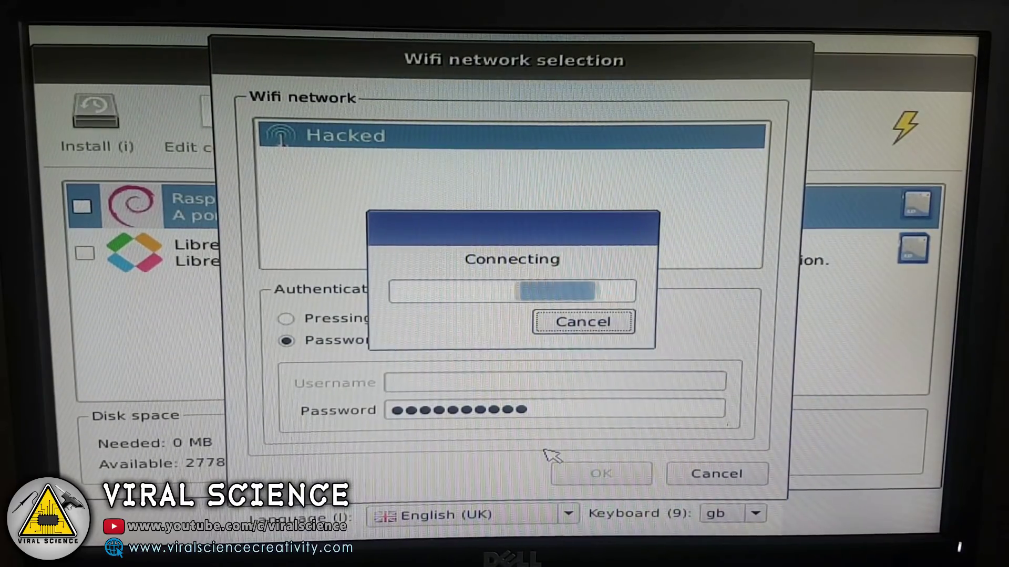
Step: Install Raspbian over the card and acknowledge the successful install
{"action": "left_click", "coordinate": [82, 206]}
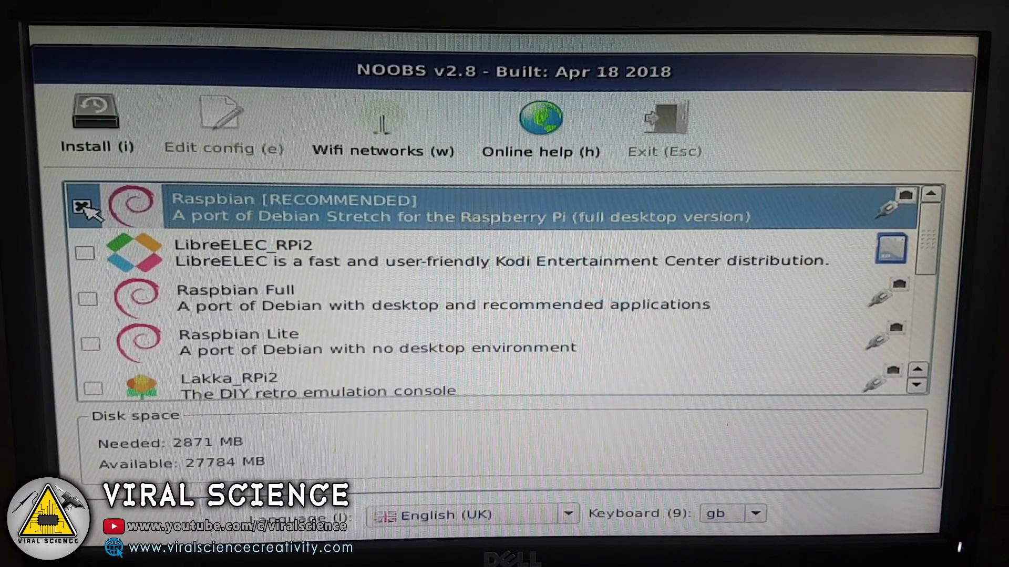
{"action": "left_click", "coordinate": [97, 125]}
{"action": "left_click", "coordinate": [453, 329]}
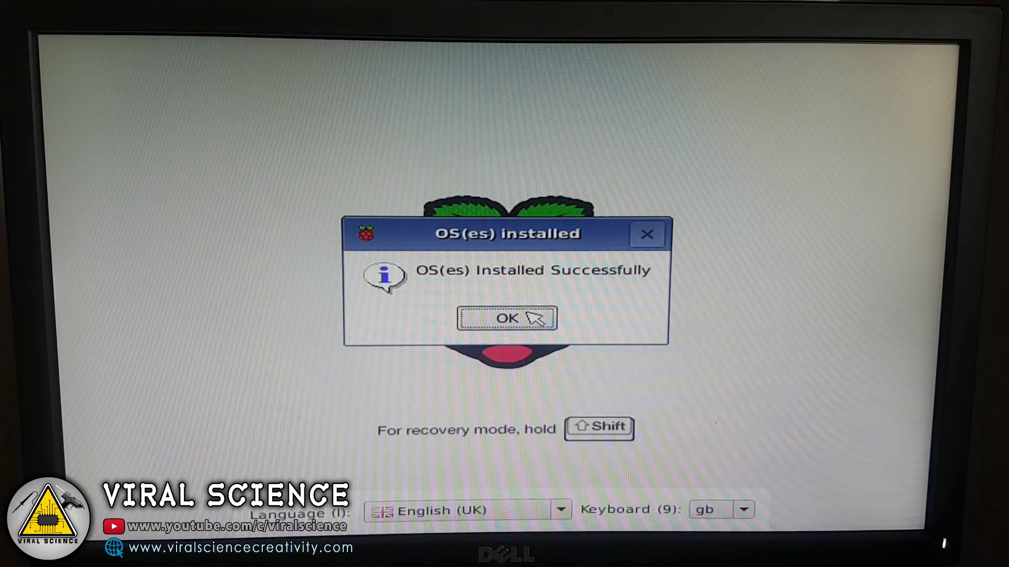
{"action": "left_click", "coordinate": [535, 319]}
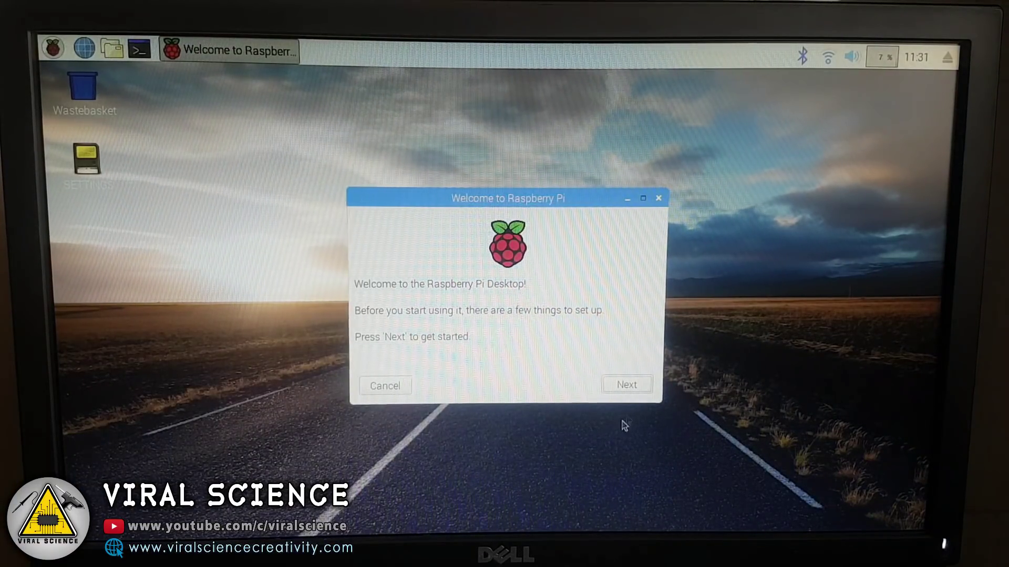
Step: Set the country to India in the welcome setup and keep the default screen settings
{"action": "left_click", "coordinate": [627, 385]}
{"action": "left_click", "coordinate": [544, 276]}
{"action": "scroll", "coordinate": [525, 323], "scroll_direction": "up", "scroll_amount": 5}
{"action": "scroll", "coordinate": [525, 323], "scroll_direction": "up", "scroll_amount": 5}
{"action": "left_click", "coordinate": [526, 323]}
{"action": "left_click", "coordinate": [493, 356]}
{"action": "left_click", "coordinate": [627, 385]}
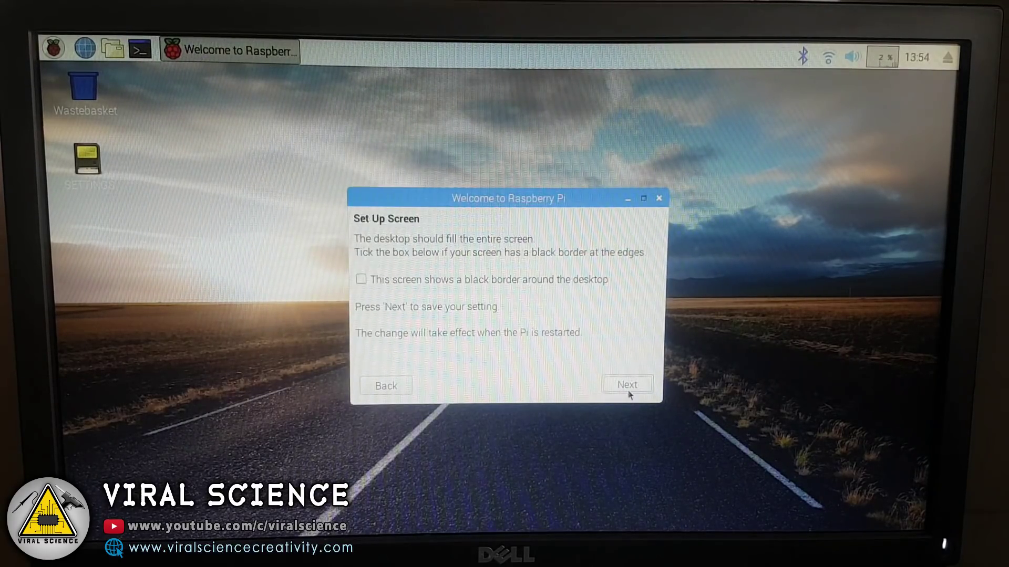
{"action": "left_click", "coordinate": [627, 385]}
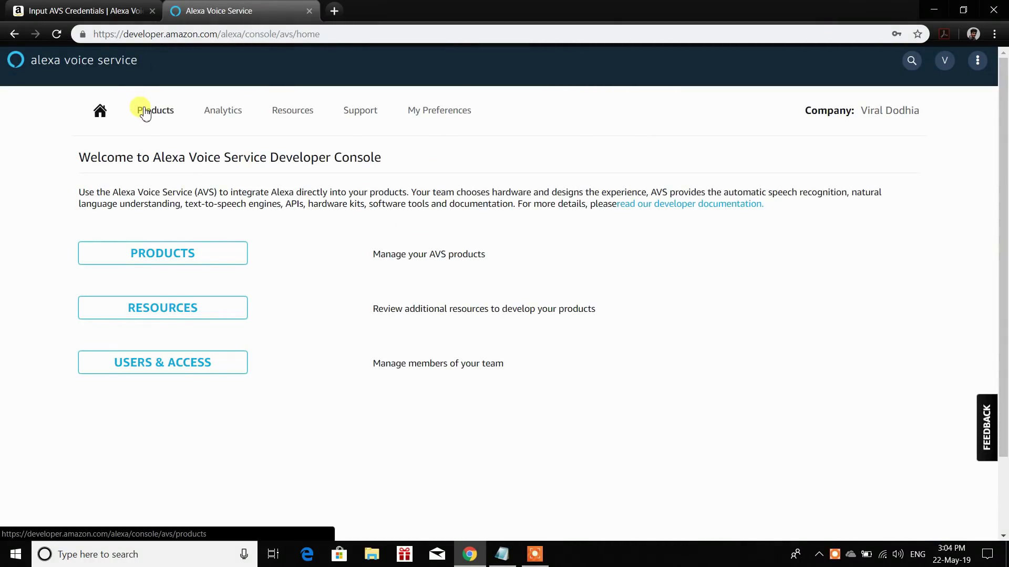
Step: Start a new product ViralAVS (ID ViralAVS), Alexa built-in, with no companion app
{"action": "left_click", "coordinate": [189, 252]}
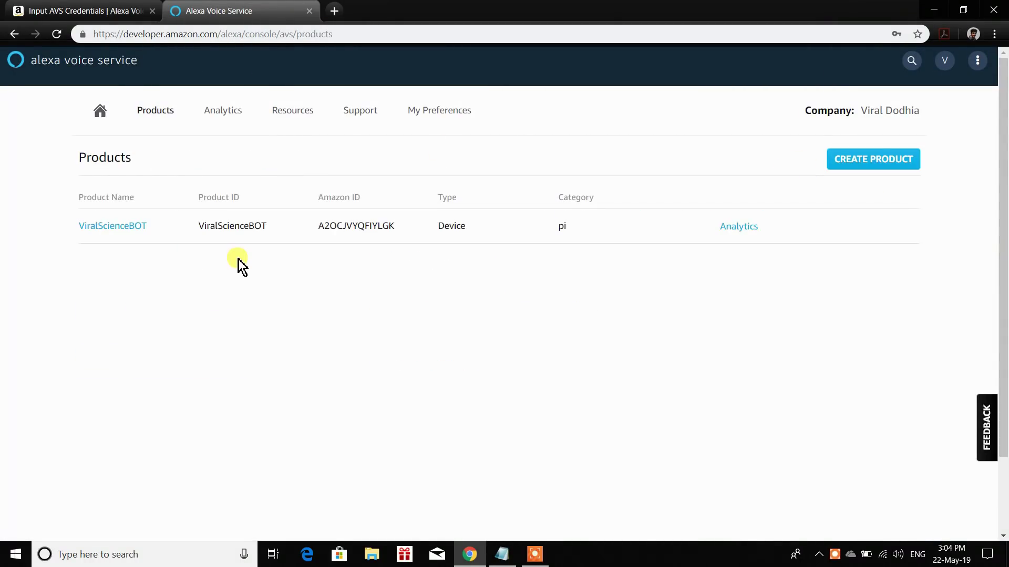
{"action": "left_click", "coordinate": [873, 159]}
{"action": "left_click", "coordinate": [551, 230]}
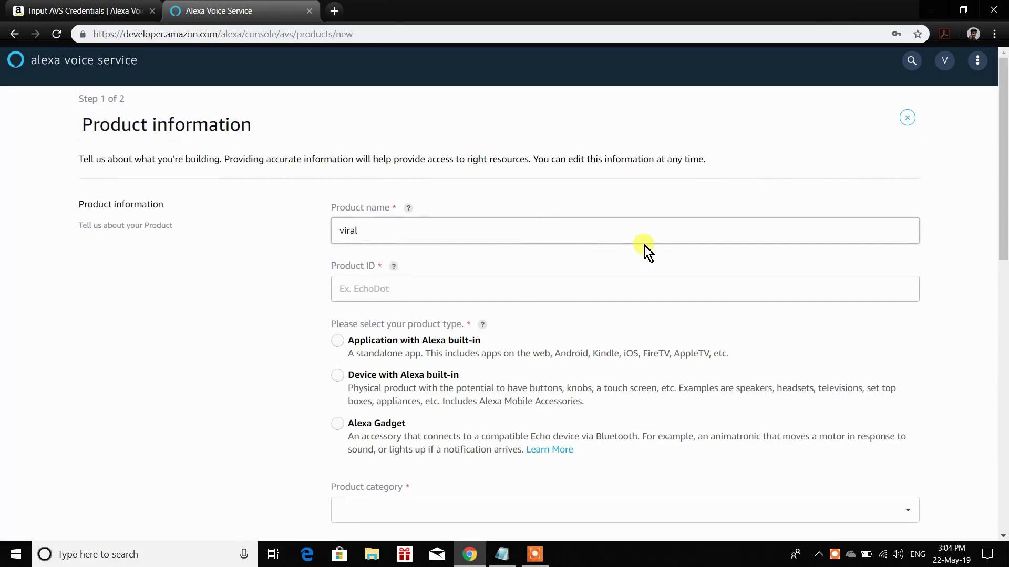
{"action": "type", "text": "AVS"}
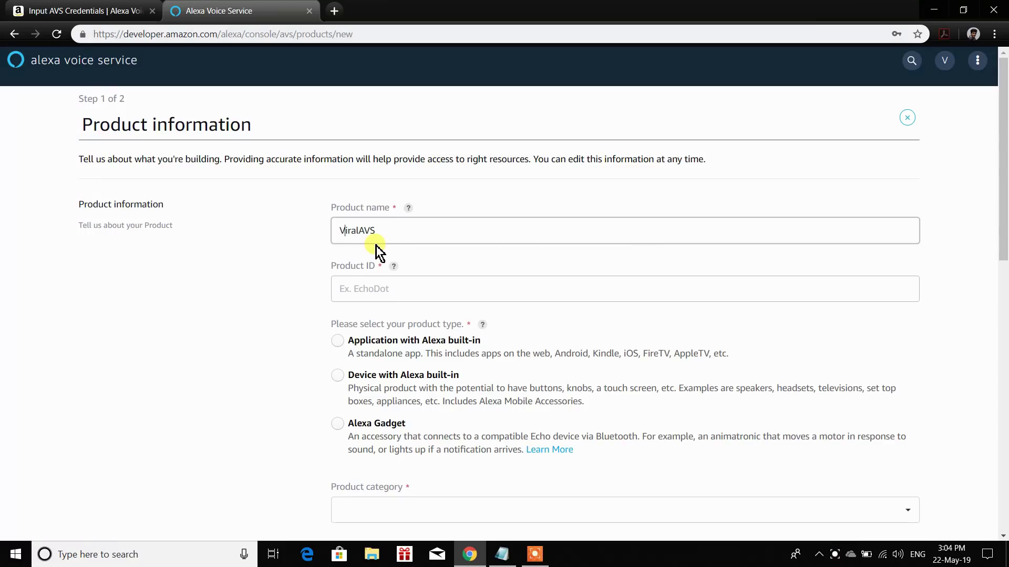
{"action": "left_click", "coordinate": [409, 289]}
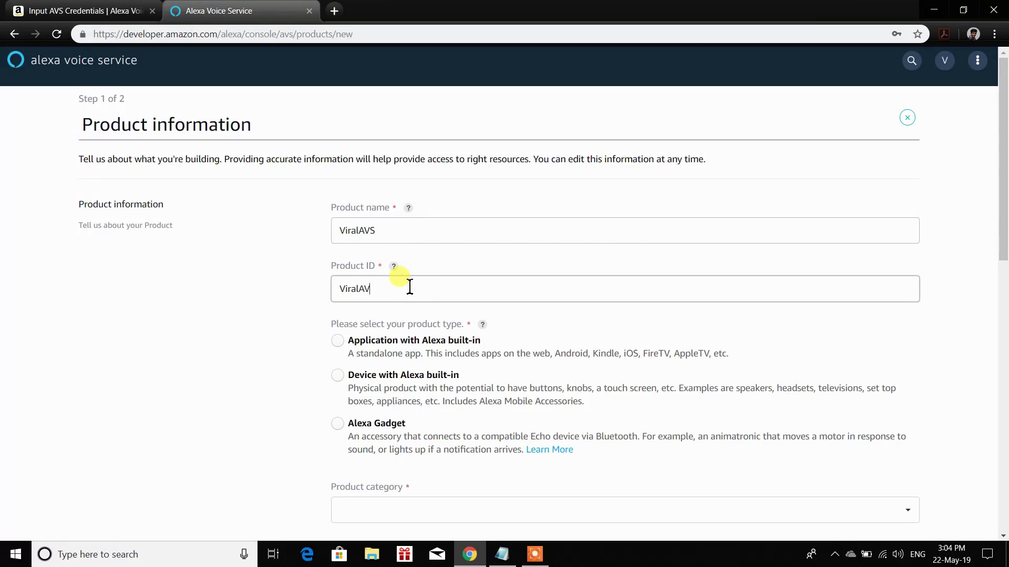
{"action": "scroll", "coordinate": [423, 294], "scroll_direction": "down", "scroll_amount": 2}
{"action": "left_click", "coordinate": [337, 310]}
{"action": "scroll", "coordinate": [394, 315], "scroll_direction": "down", "scroll_amount": 1}
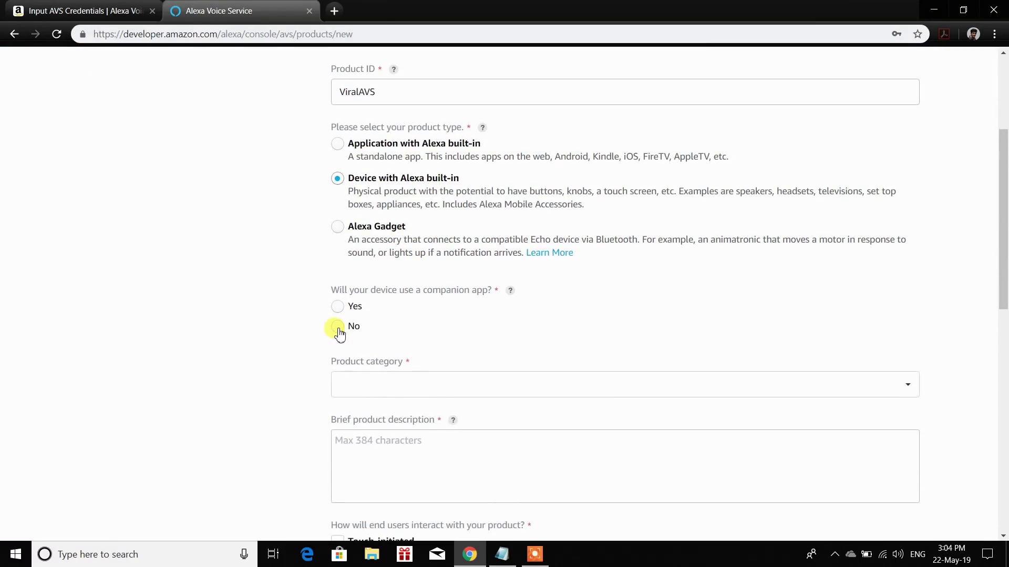
{"action": "left_click", "coordinate": [338, 326]}
{"action": "scroll", "coordinate": [339, 323], "scroll_direction": "down", "scroll_amount": 2}
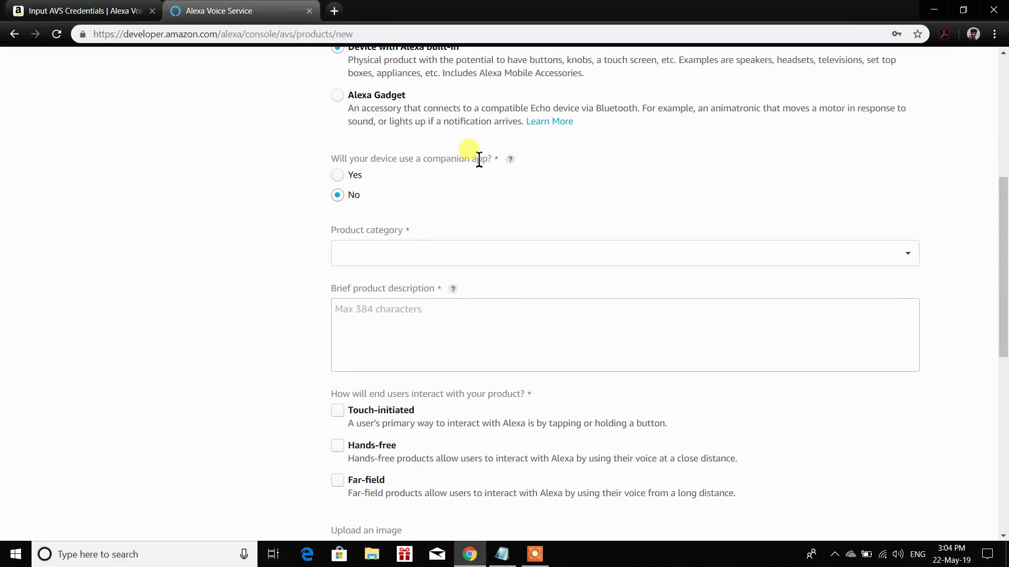
Step: Set category Other: ALEXA Speakers, add a description, choose Hands-free, and answer No
{"action": "mouse_move", "coordinate": [509, 160]}
{"action": "left_click", "coordinate": [623, 253]}
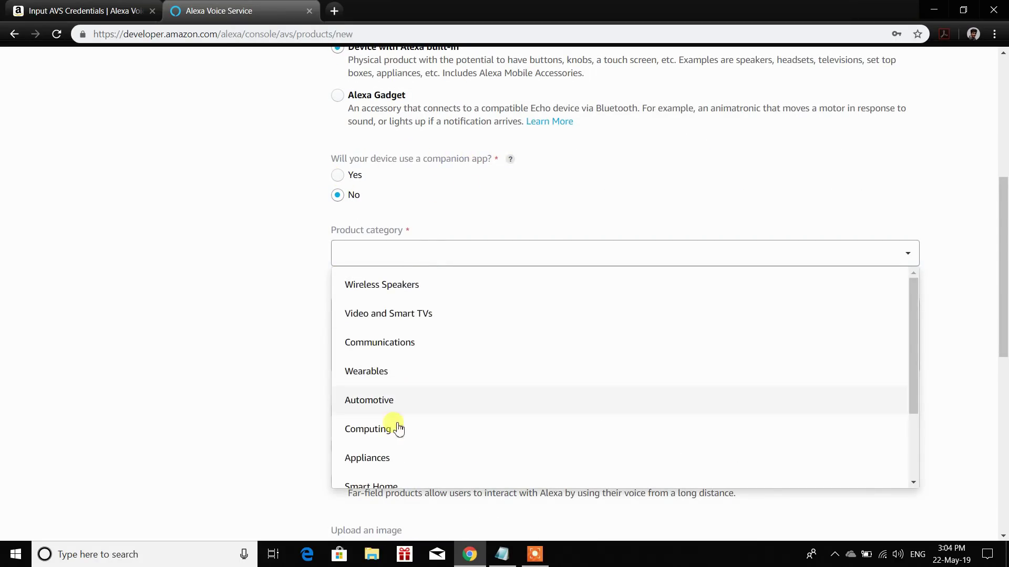
{"action": "scroll", "coordinate": [394, 425], "scroll_direction": "down", "scroll_amount": 2}
{"action": "left_click", "coordinate": [402, 337]}
{"action": "left_click", "coordinate": [410, 149]}
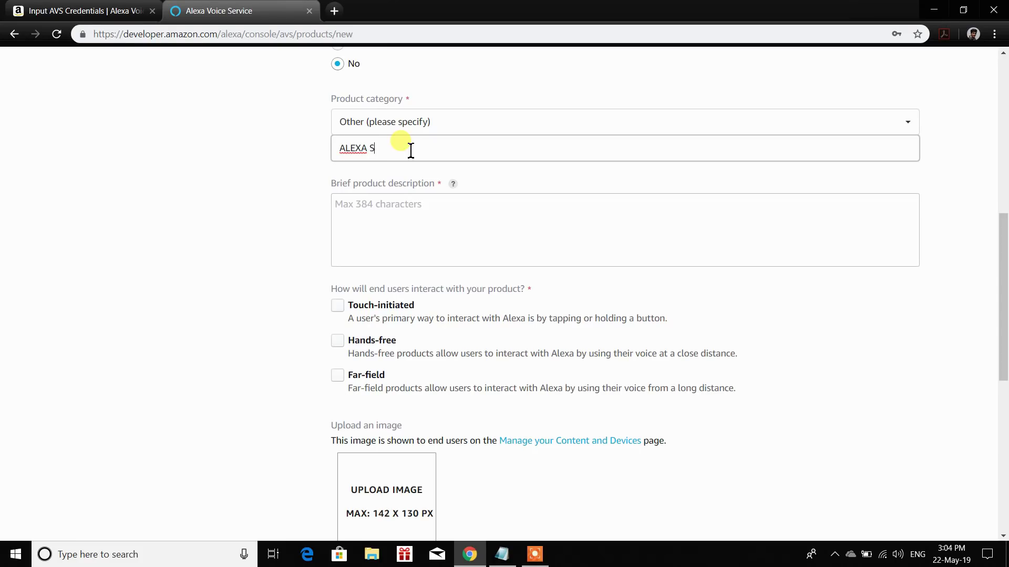
{"action": "type", "text": "peakers"}
{"action": "left_click", "coordinate": [405, 207]}
{"action": "type", "text": "it"}
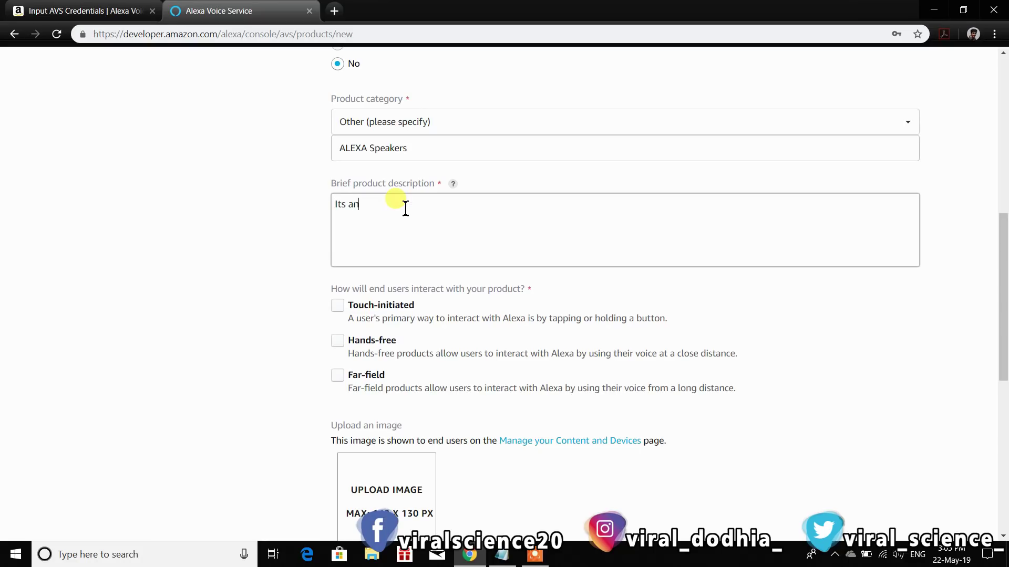
{"action": "type", "text": "exa AI Speaker"}
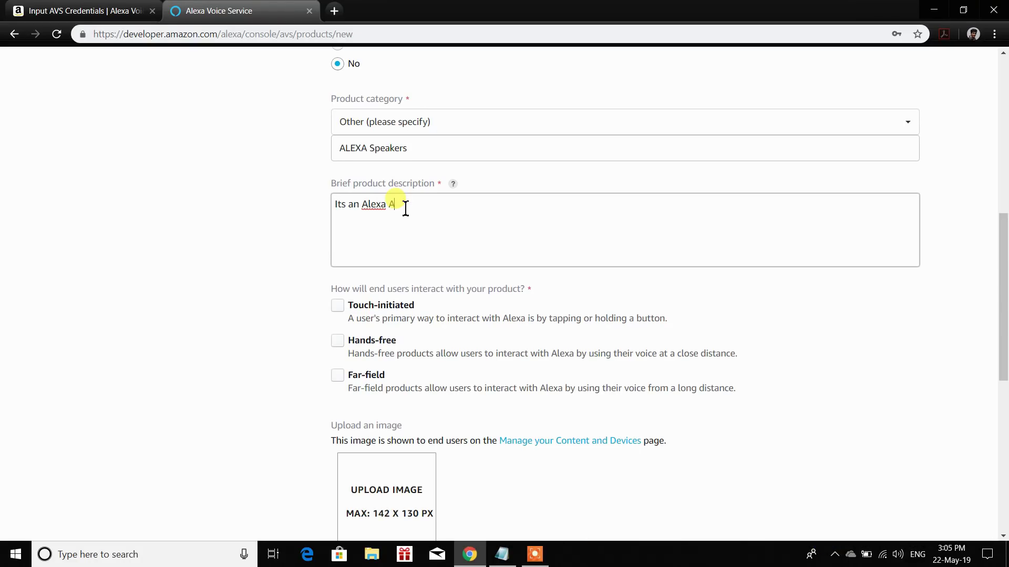
{"action": "scroll", "coordinate": [422, 220], "scroll_direction": "down", "scroll_amount": 3}
{"action": "scroll", "coordinate": [449, 229], "scroll_direction": "down", "scroll_amount": 1}
{"action": "left_click", "coordinate": [338, 213]}
{"action": "scroll", "coordinate": [502, 249], "scroll_direction": "down", "scroll_amount": 3}
{"action": "scroll", "coordinate": [502, 250], "scroll_direction": "down", "scroll_amount": 3}
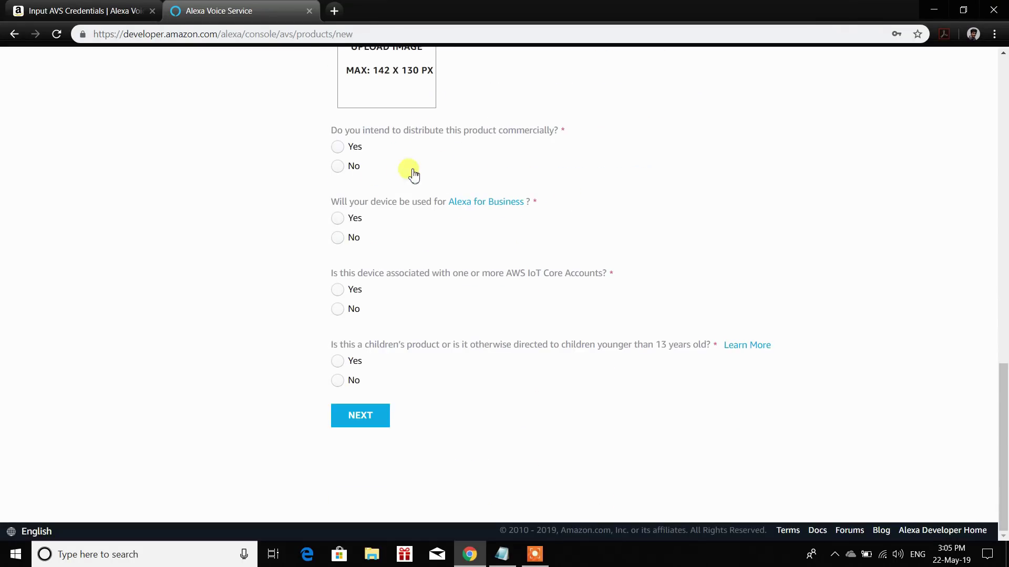
{"action": "left_click", "coordinate": [337, 238]}
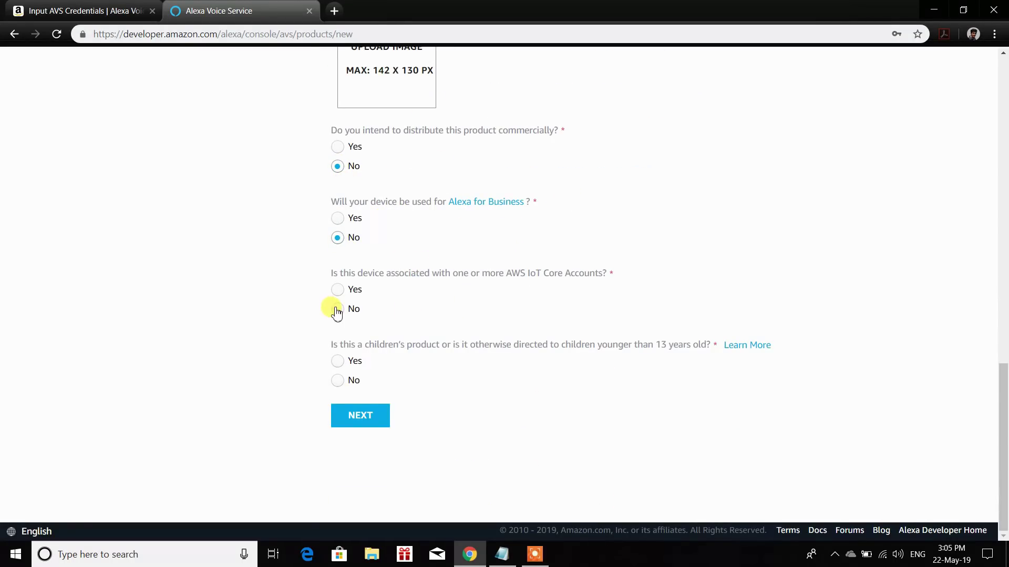
{"action": "left_click", "coordinate": [337, 380]}
Step: Submit the product details and create the ViralAVS security profile with a description
{"action": "left_click", "coordinate": [371, 415]}
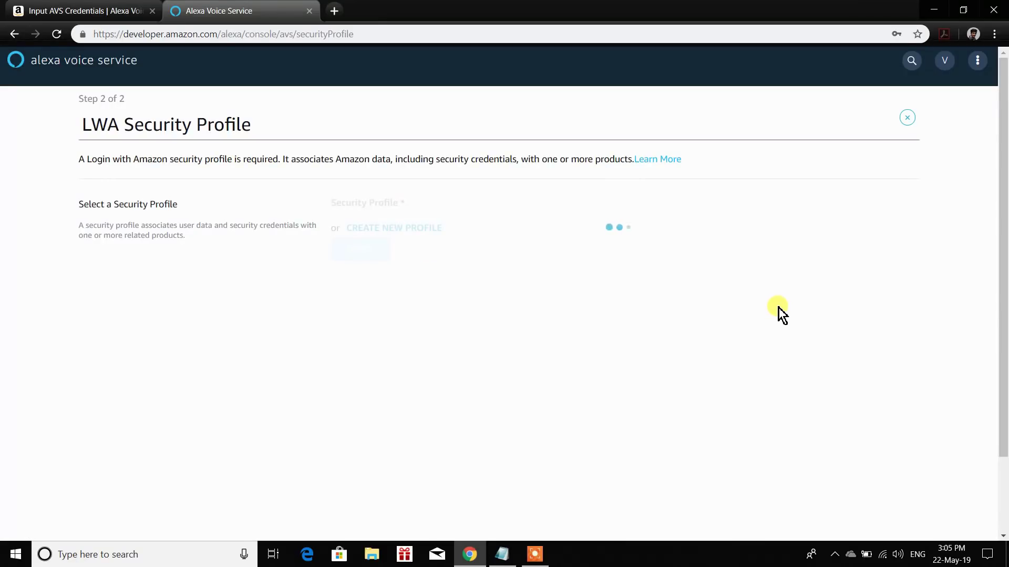
{"action": "left_click", "coordinate": [395, 254]}
{"action": "left_click", "coordinate": [451, 333]}
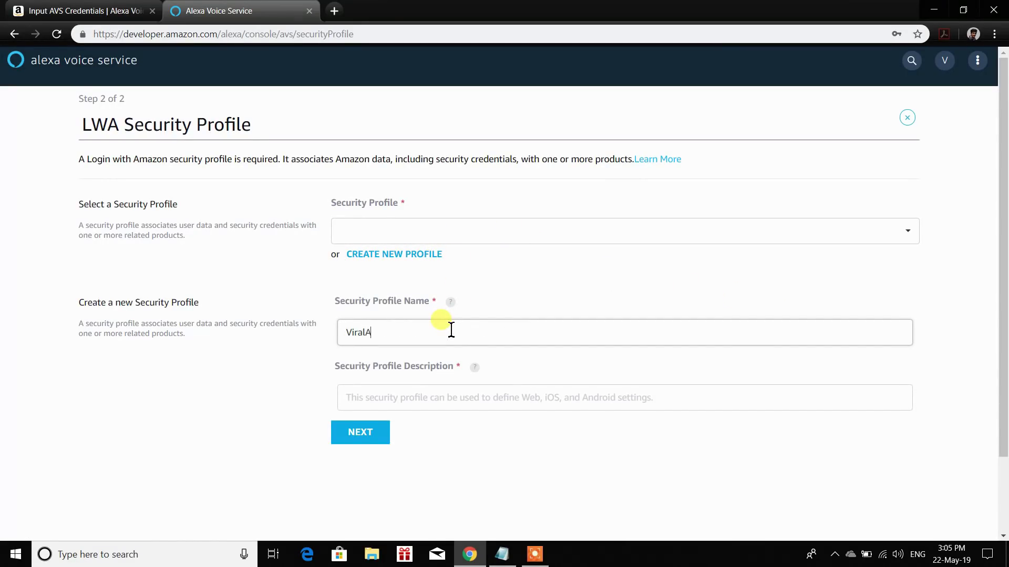
{"action": "left_click", "coordinate": [456, 397]}
{"action": "type", "text": "ViralAVS"}
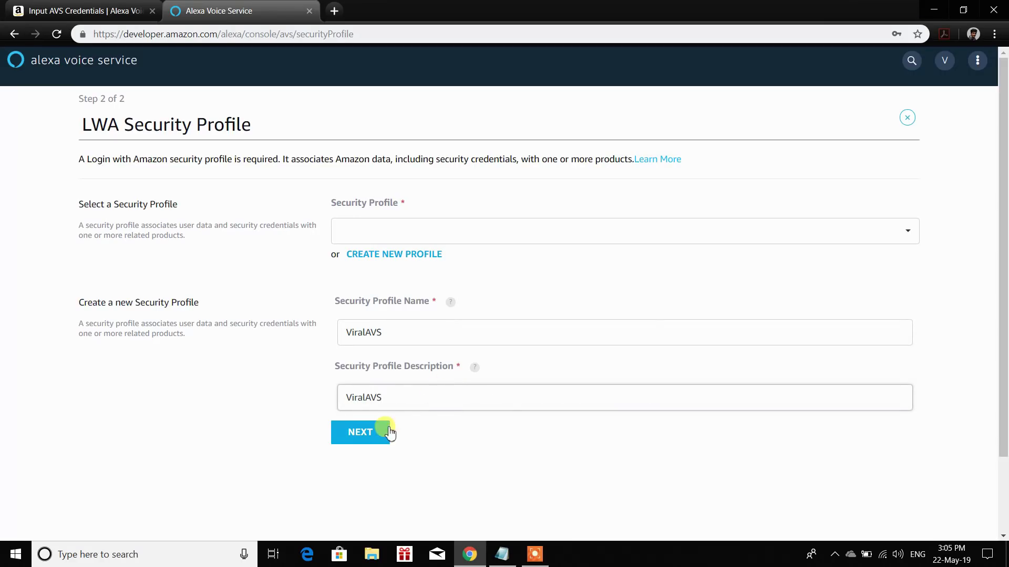
{"action": "left_click", "coordinate": [386, 432]}
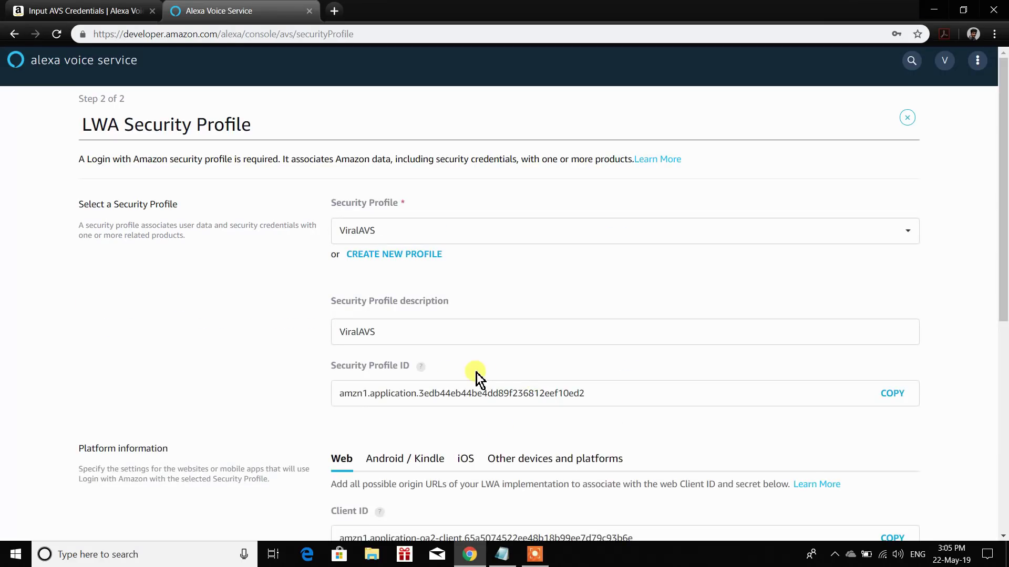
{"action": "scroll", "coordinate": [478, 368], "scroll_direction": "down", "scroll_amount": 5}
Step: Generate an ID for other devices, download config.json, accept the agreement, and finish
{"action": "left_click", "coordinate": [523, 196]}
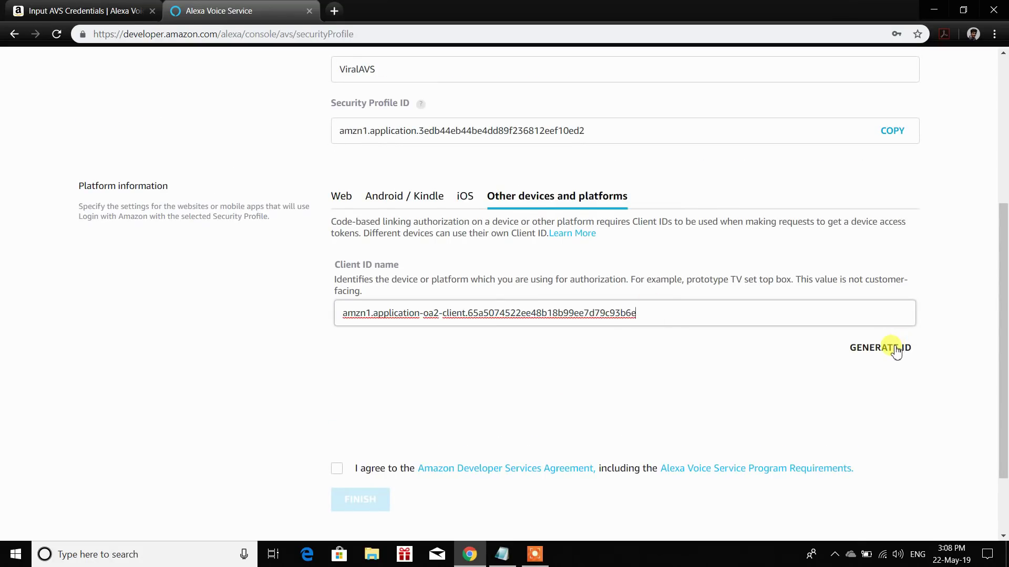
{"action": "left_click", "coordinate": [895, 350]}
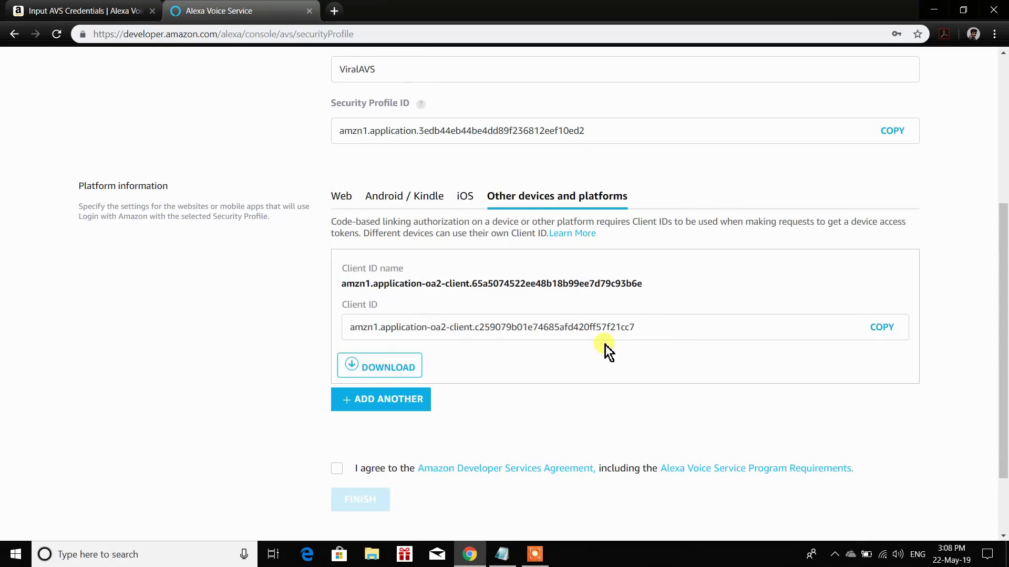
{"action": "left_click", "coordinate": [379, 368]}
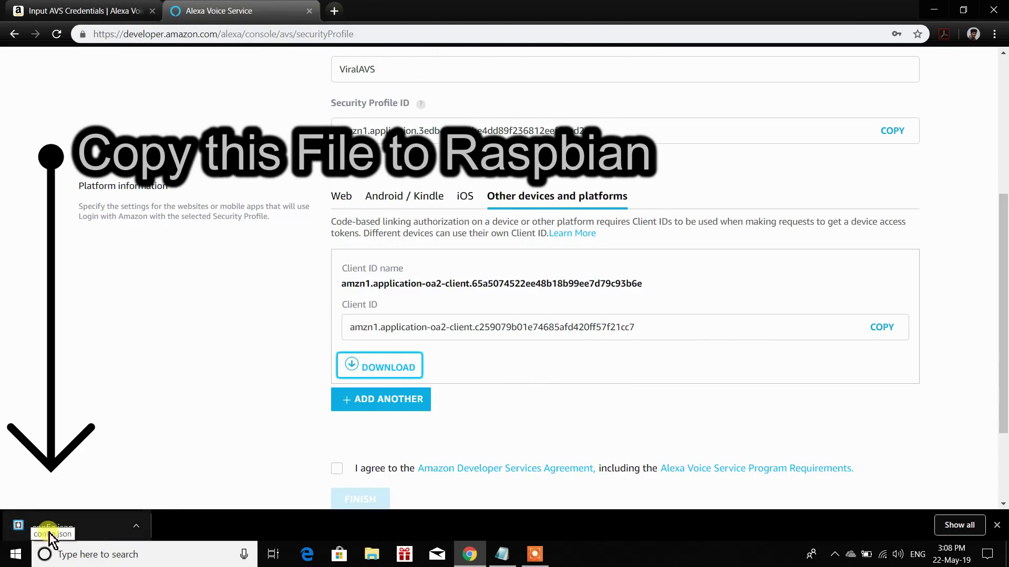
{"action": "scroll", "coordinate": [754, 399], "scroll_direction": "down", "scroll_amount": 5}
{"action": "left_click", "coordinate": [336, 343]}
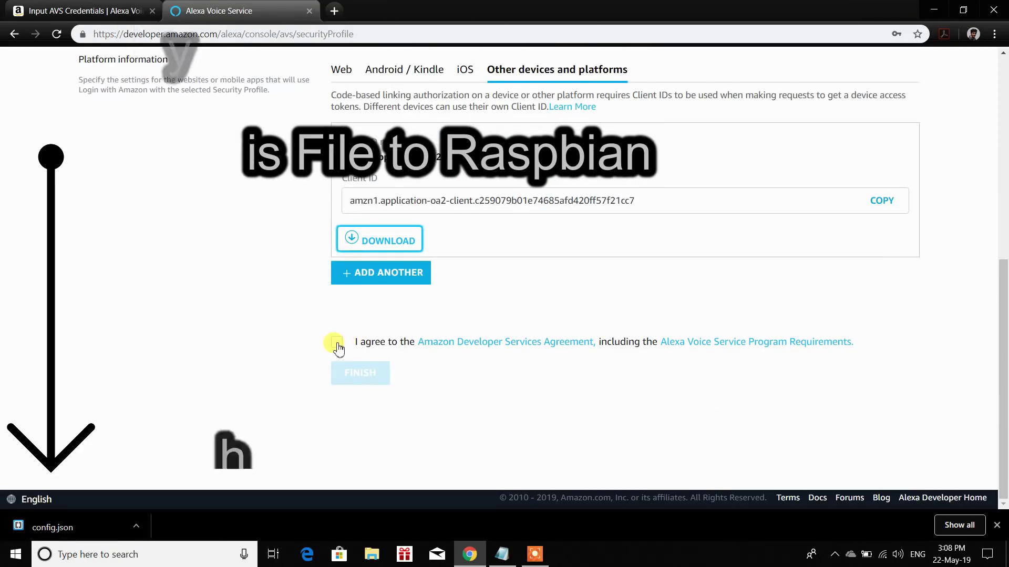
{"action": "left_click", "coordinate": [352, 376]}
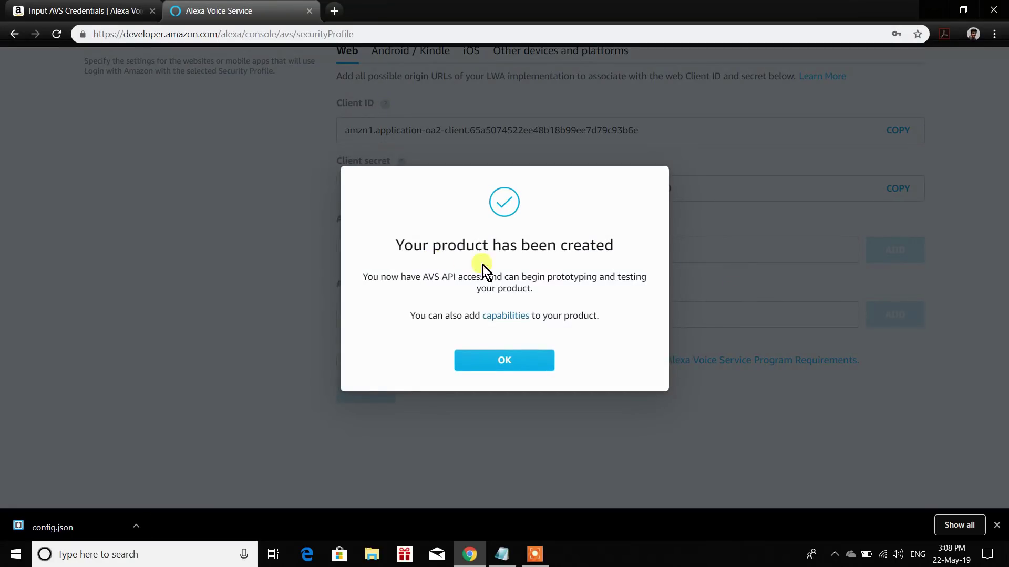
{"action": "left_click", "coordinate": [539, 359]}
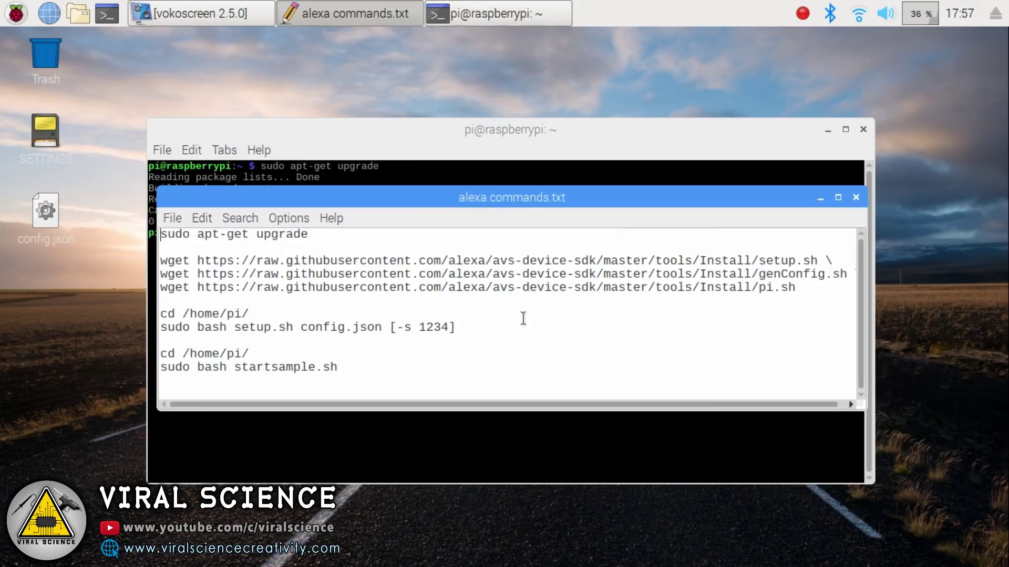
Step: Paste the setup.sh wget command from alexa commands.txt into the terminal
{"action": "left_click", "coordinate": [351, 13]}
{"action": "left_click_drag", "start_coordinate": [486, 261], "coordinate": [526, 261]}
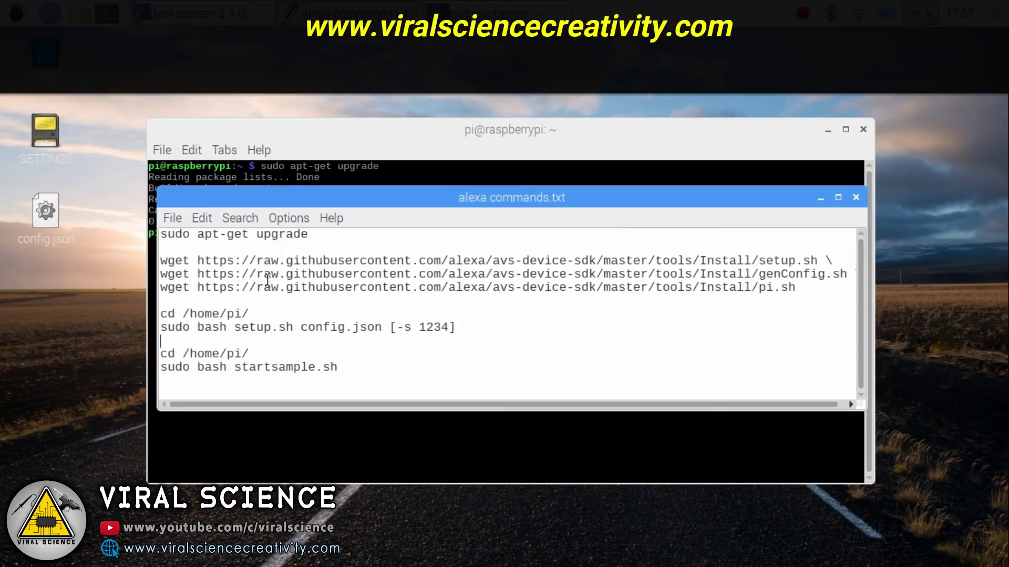
{"action": "mouse_move", "coordinate": [161, 260]}
{"action": "left_mouse_down"}
{"action": "mouse_move", "coordinate": [928, 214]}
{"action": "mouse_move", "coordinate": [883, 265]}
{"action": "left_mouse_up"}
{"action": "left_click", "coordinate": [572, 168]}
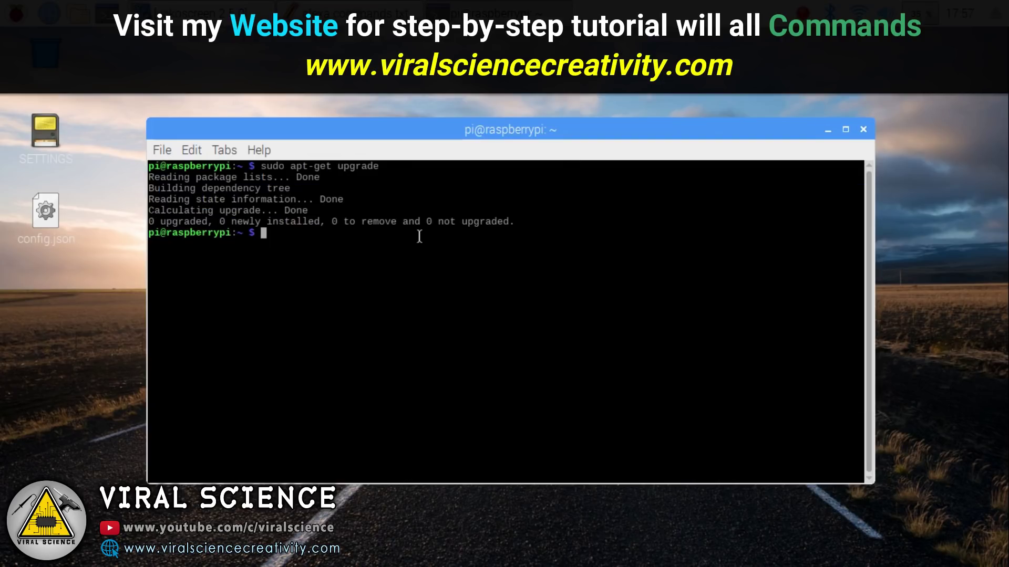
{"action": "right_click", "coordinate": [396, 235]}
{"action": "left_click", "coordinate": [441, 312]}
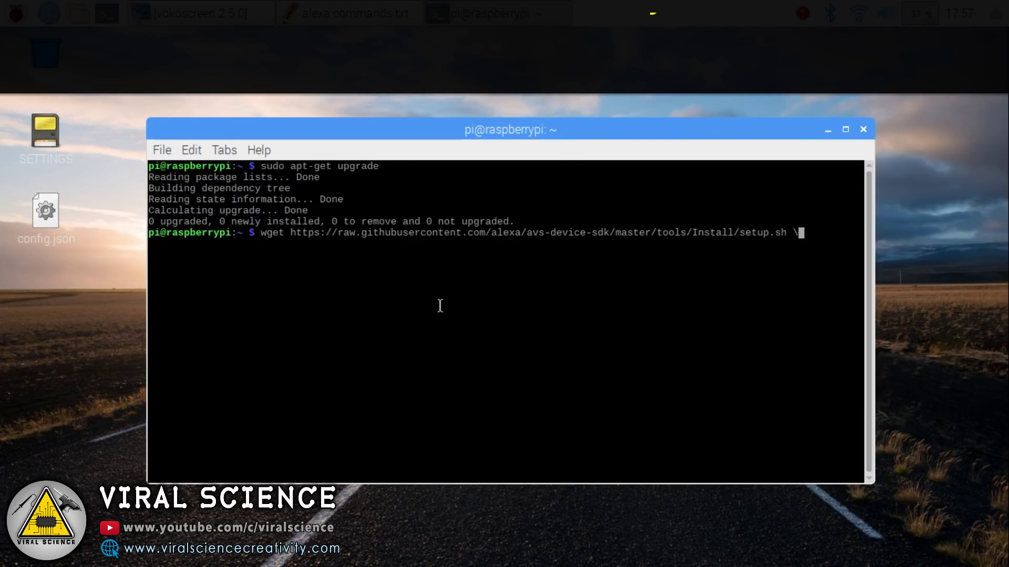
Step: Paste the genConfig.sh wget command into the terminal
{"action": "left_click", "coordinate": [350, 13]}
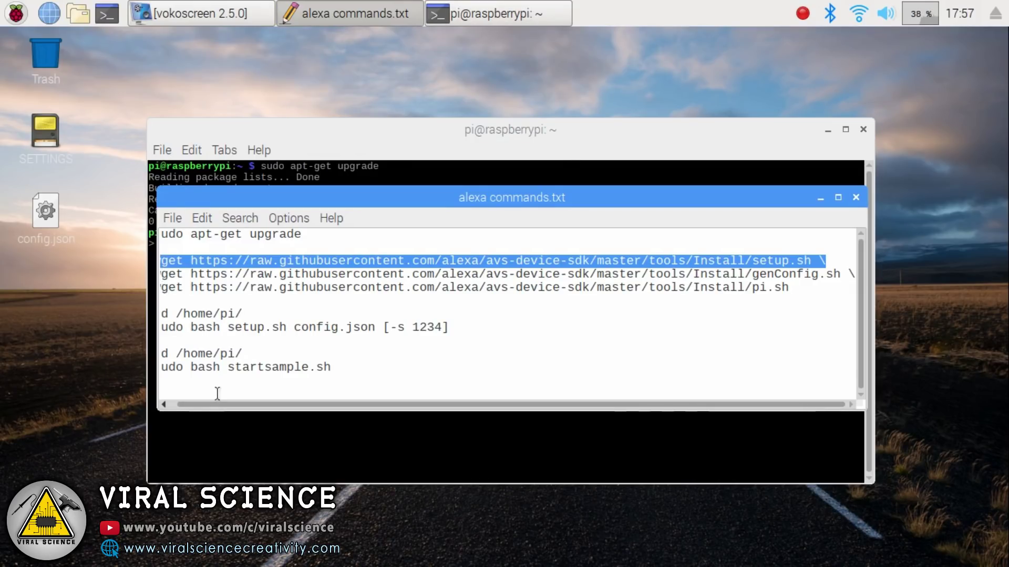
{"action": "left_click_drag", "start_coordinate": [162, 273], "coordinate": [853, 276]}
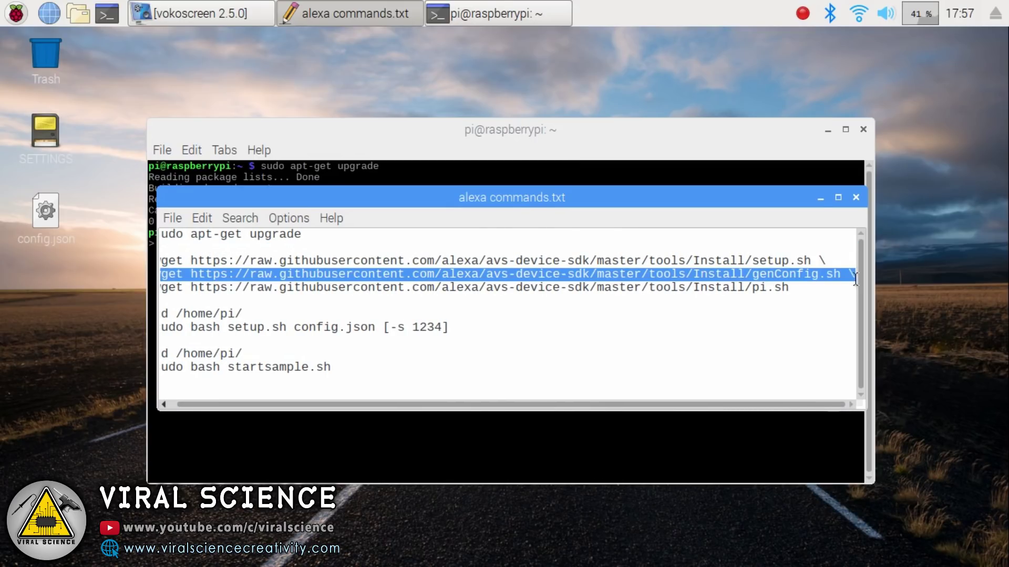
{"action": "left_click", "coordinate": [422, 176]}
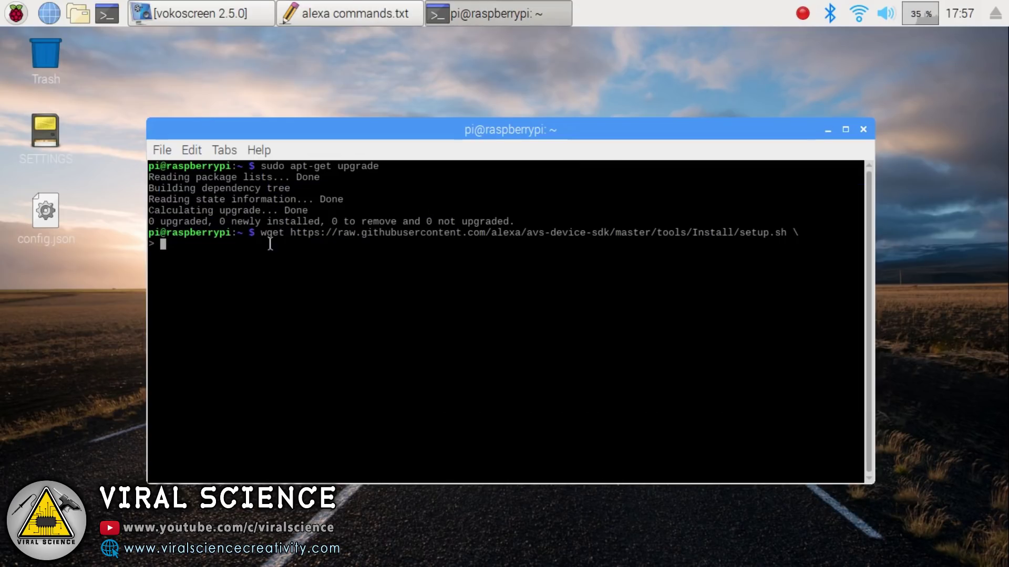
{"action": "right_click", "coordinate": [272, 245]}
{"action": "left_click", "coordinate": [301, 314]}
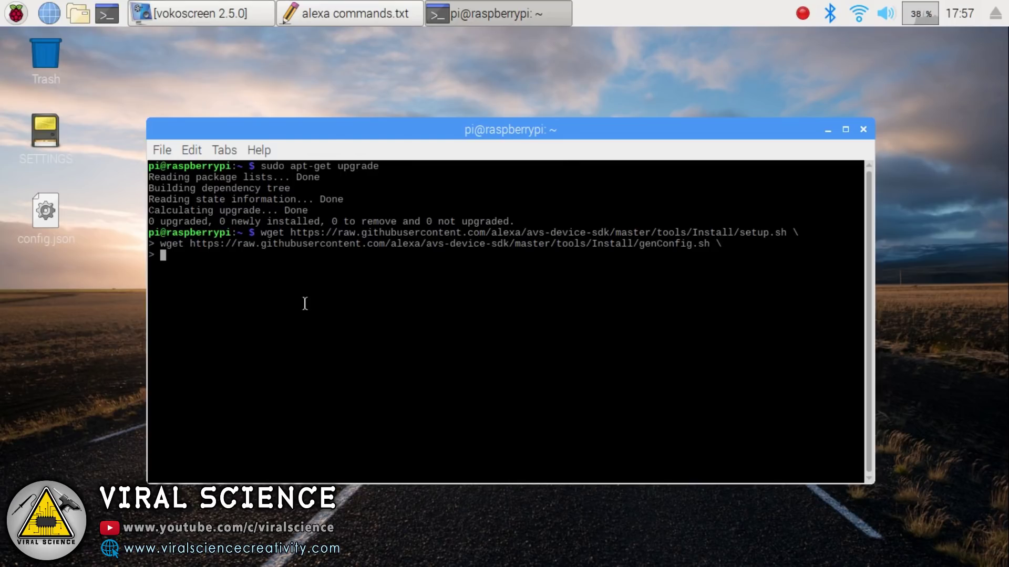
Step: Paste and run the pi.sh wget download command
{"action": "left_click", "coordinate": [348, 13]}
{"action": "left_click_drag", "start_coordinate": [213, 405], "coordinate": [166, 405]}
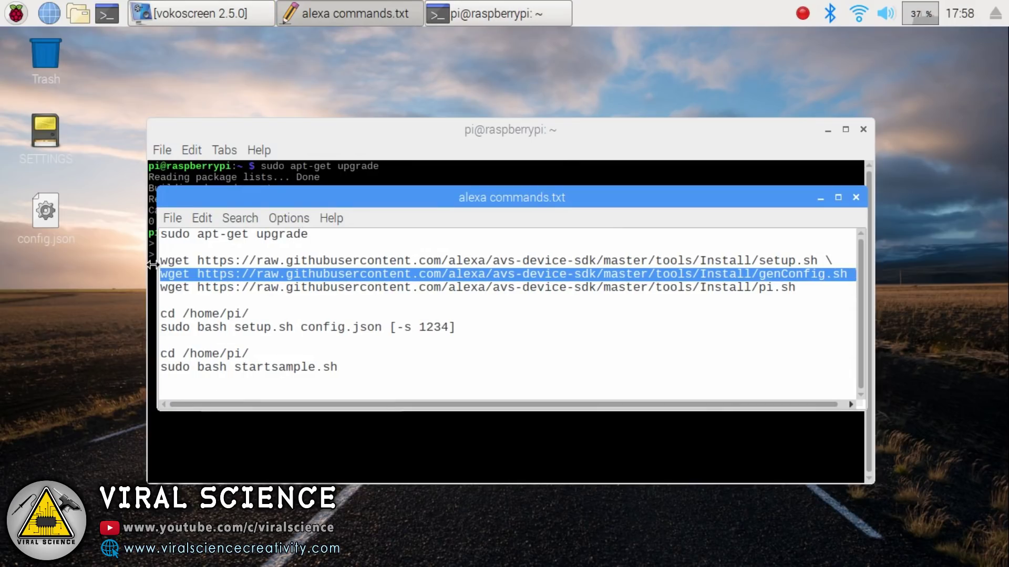
{"action": "left_click_drag", "start_coordinate": [160, 287], "coordinate": [834, 293]}
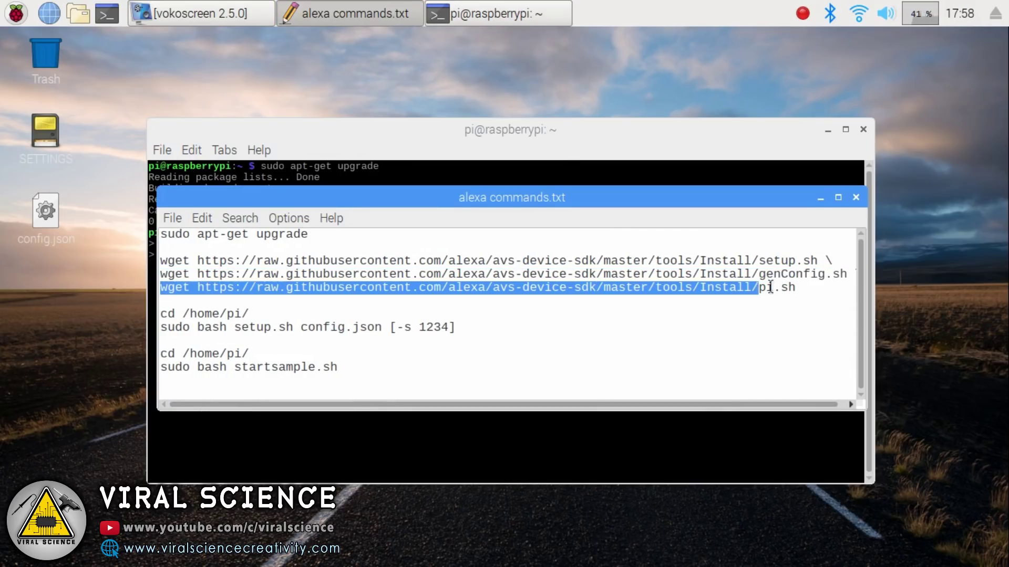
{"action": "left_click", "coordinate": [597, 151]}
{"action": "right_click", "coordinate": [221, 253]}
{"action": "left_click", "coordinate": [267, 326]}
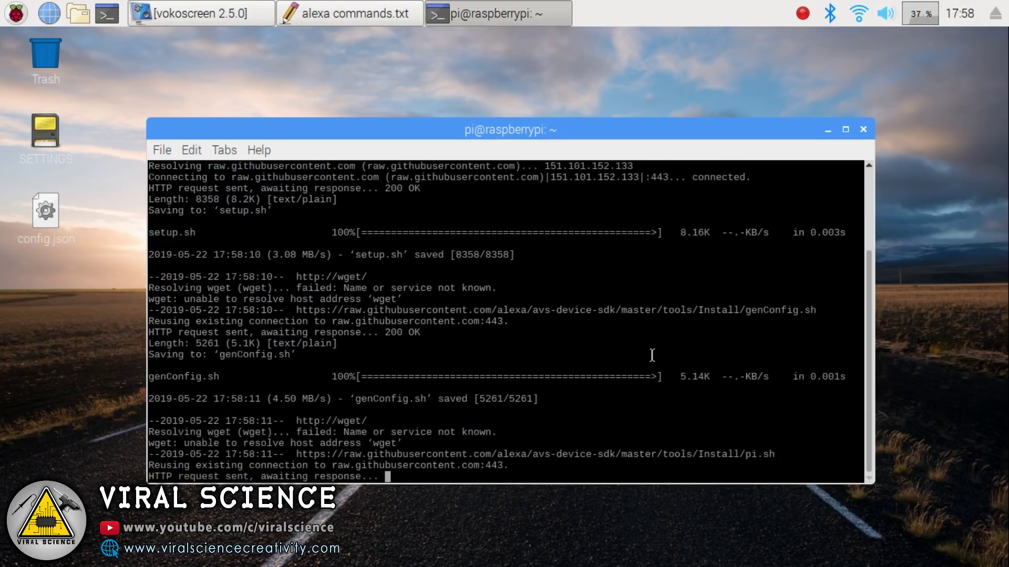
{"action": "left_click", "coordinate": [351, 13]}
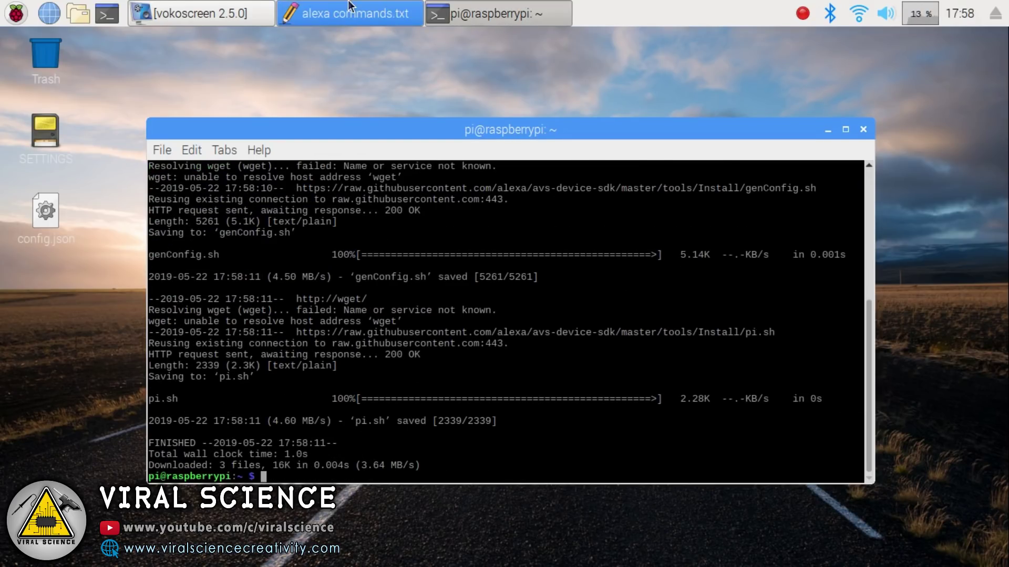
Step: Copy config.json from the desktop into /home/pi using File Manager
{"action": "left_click", "coordinate": [48, 211]}
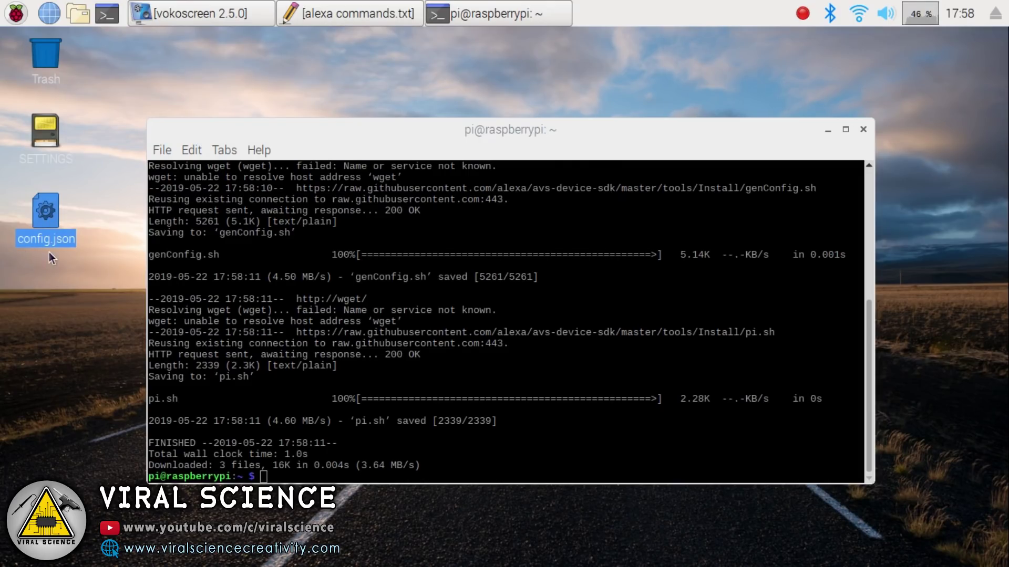
{"action": "right_click", "coordinate": [50, 211]}
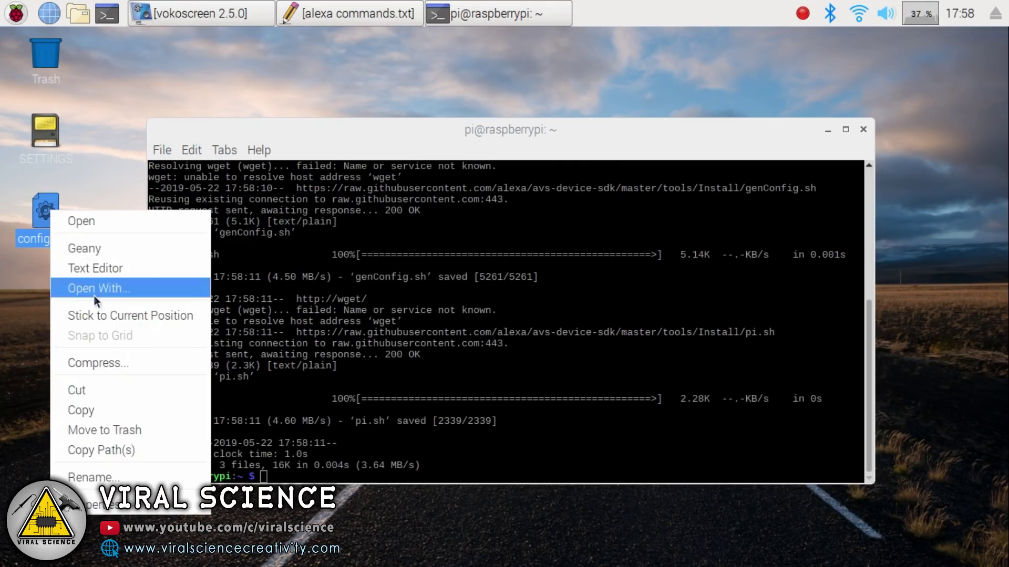
{"action": "left_click", "coordinate": [116, 409]}
{"action": "left_click", "coordinate": [79, 14]}
{"action": "left_click", "coordinate": [314, 86]}
{"action": "double_click", "coordinate": [299, 85]}
{"action": "right_click", "coordinate": [332, 260]}
{"action": "left_click", "coordinate": [371, 299]}
{"action": "left_click", "coordinate": [687, 39]}
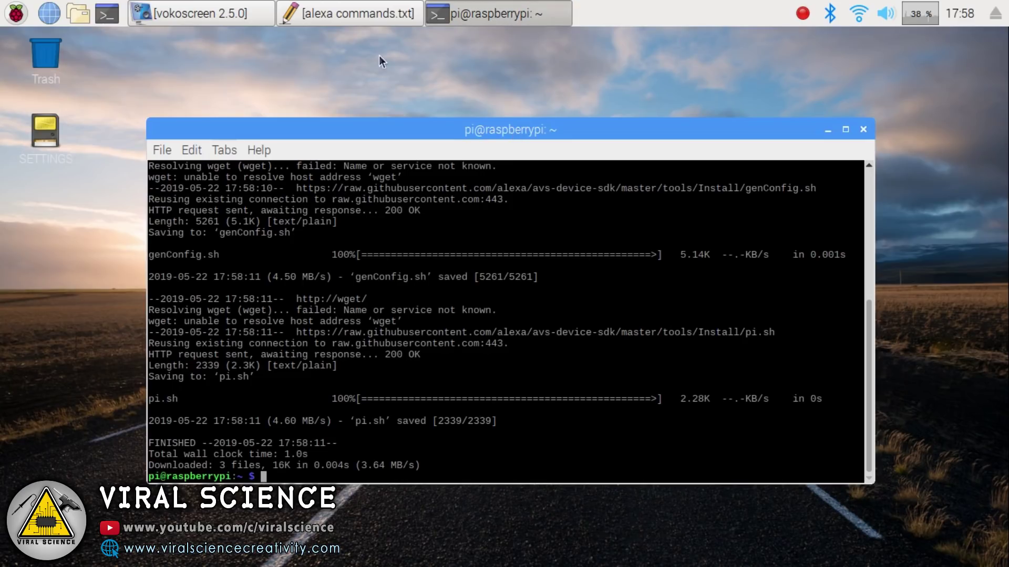
Step: Change the terminal's working directory to /home/pi/
{"action": "left_click", "coordinate": [350, 13]}
{"action": "left_click_drag", "start_coordinate": [161, 314], "coordinate": [251, 315]}
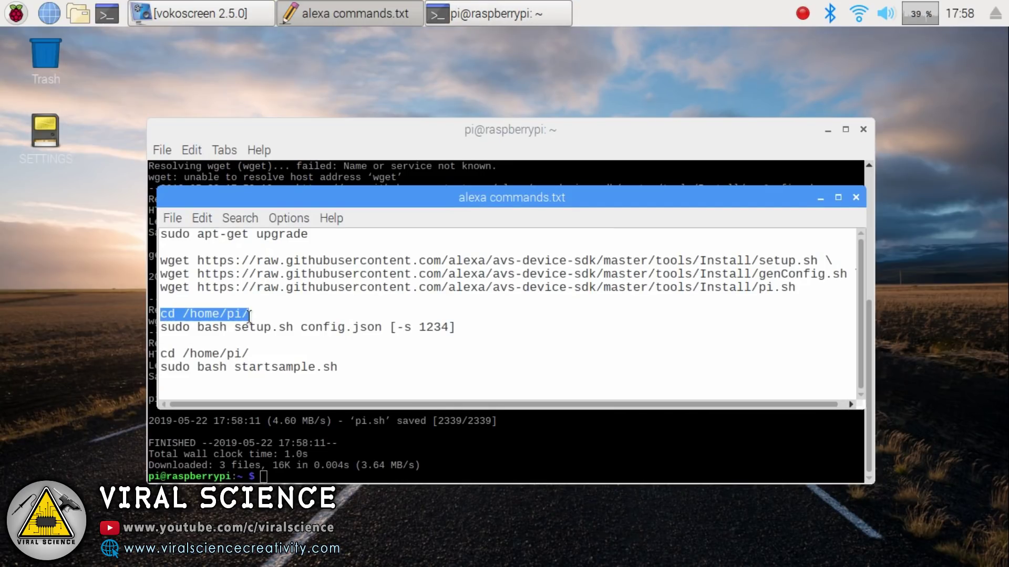
{"action": "left_click", "coordinate": [284, 437]}
{"action": "right_click", "coordinate": [294, 471]}
{"action": "left_click", "coordinate": [322, 290]}
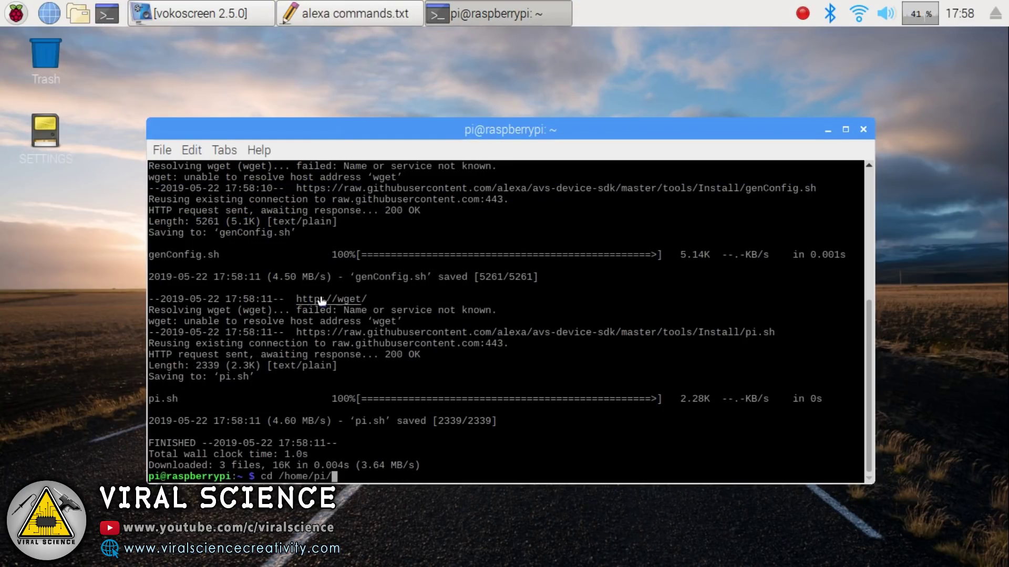
{"action": "key", "text": "Return"}
Step: Run sudo bash setup.sh config.json in the terminal
{"action": "left_click", "coordinate": [350, 13]}
{"action": "left_click_drag", "start_coordinate": [161, 327], "coordinate": [455, 327]}
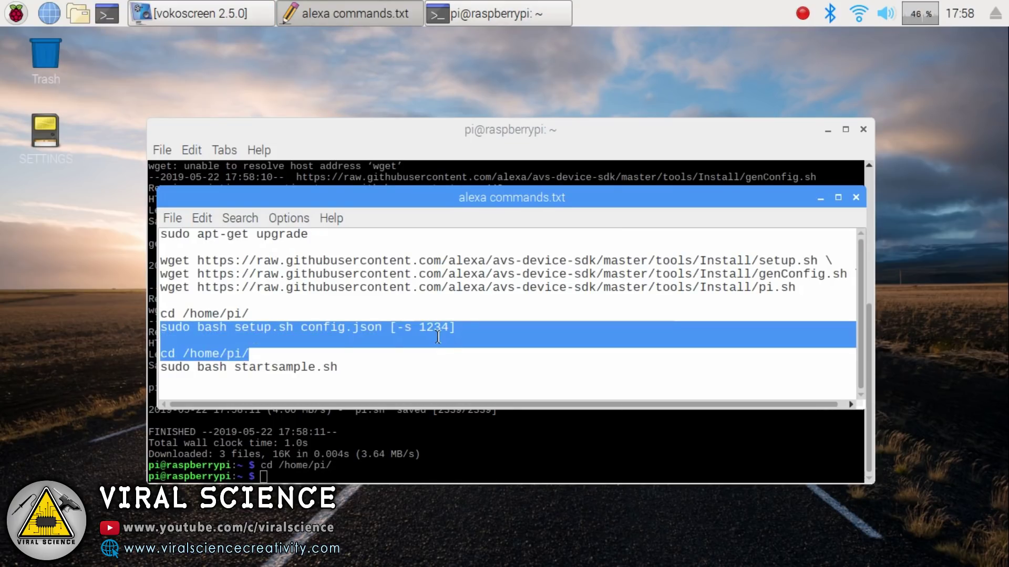
{"action": "right_click", "coordinate": [453, 329]}
{"action": "left_click", "coordinate": [481, 358]}
{"action": "left_click", "coordinate": [498, 13]}
{"action": "right_click", "coordinate": [295, 471]}
{"action": "left_click", "coordinate": [323, 290]}
{"action": "key", "text": "Return"}
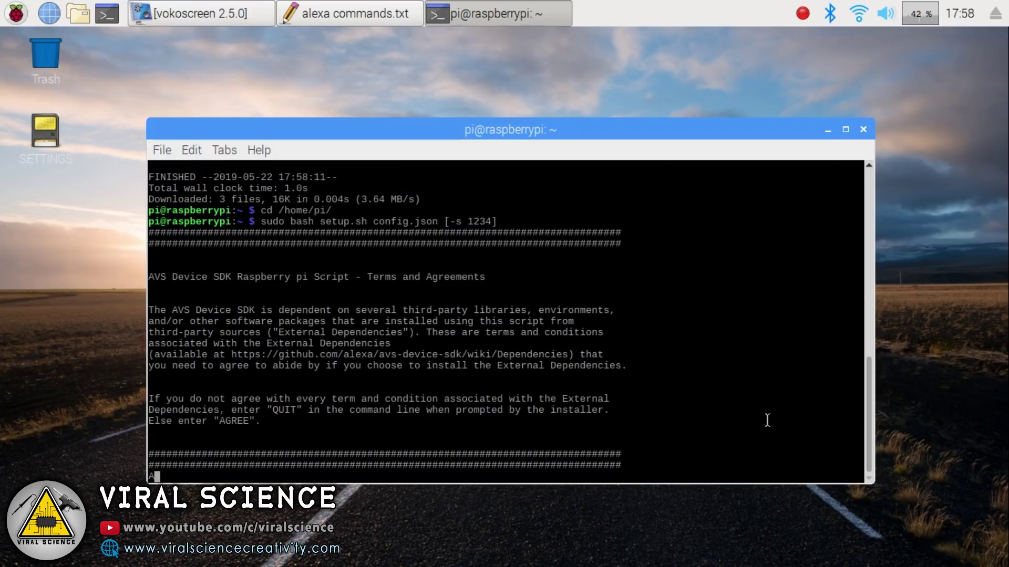
{"action": "type", "text": "AGREE"}
Step: Agree to the dependency terms, page through the Sensory license, and accept it
{"action": "key", "text": "Return"}
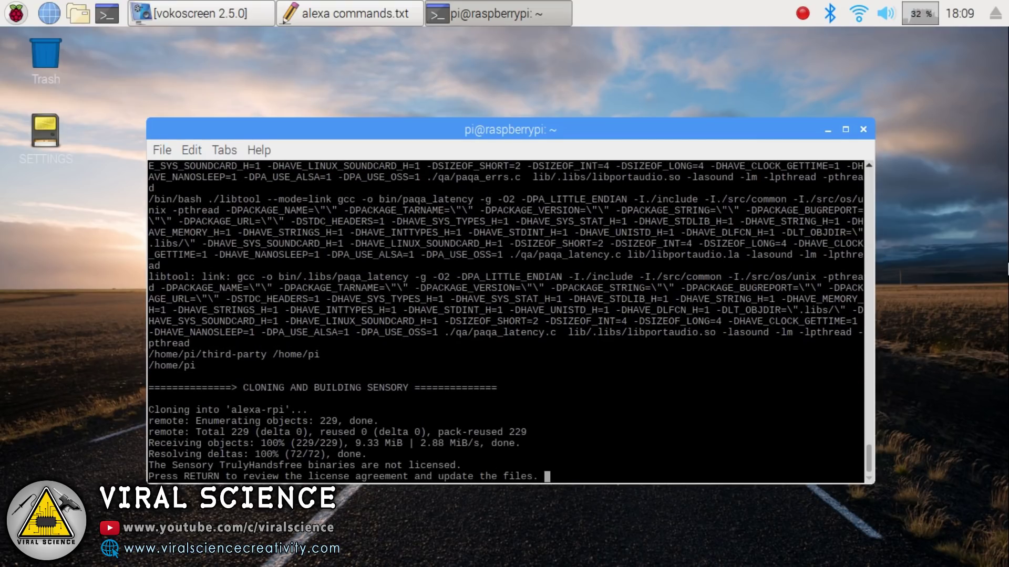
{"action": "key", "text": "Return"}
{"action": "key", "text": "space"}
{"action": "key", "text": "space"}
{"action": "key", "text": "space"}
{"action": "key", "text": "space"}
{"action": "key", "text": "space"}
{"action": "key", "text": "space"}
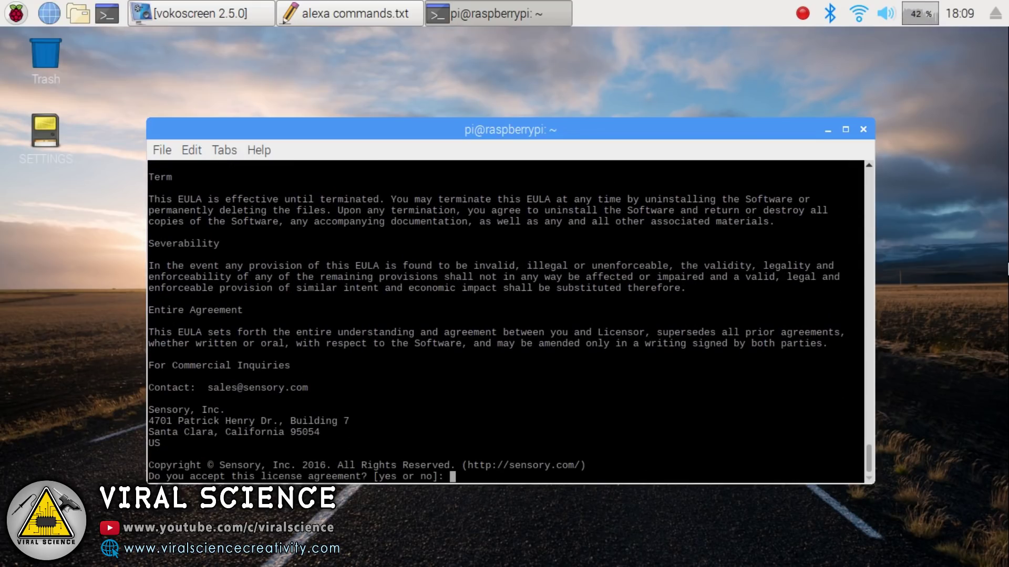
{"action": "type", "text": "yes"}
{"action": "key", "text": "Return"}
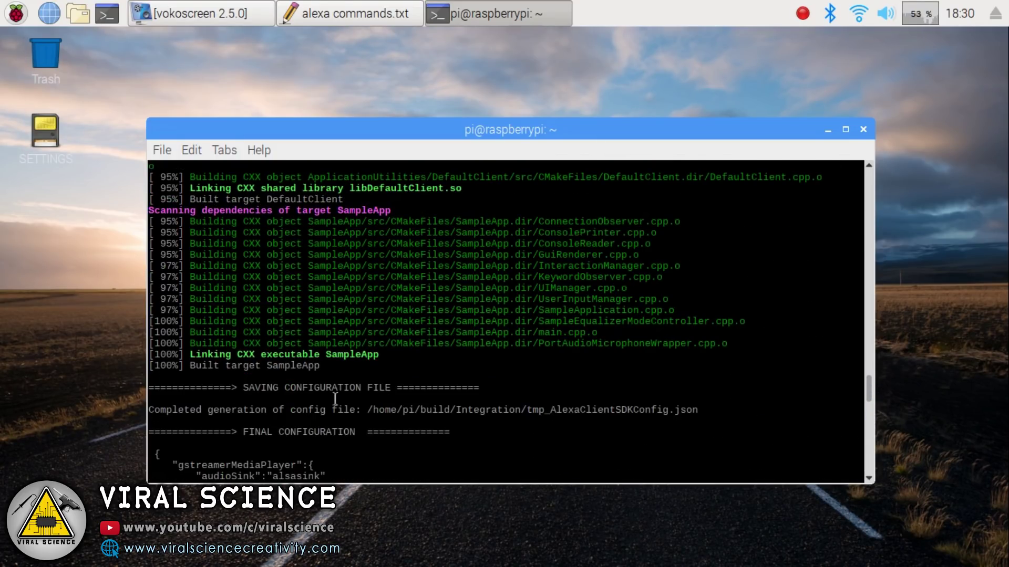
Step: Confirm 'Built target SampleApp' and scroll down to the 'Completed Configuration/Build' message
{"action": "left_click_drag", "start_coordinate": [189, 365], "coordinate": [320, 365]}
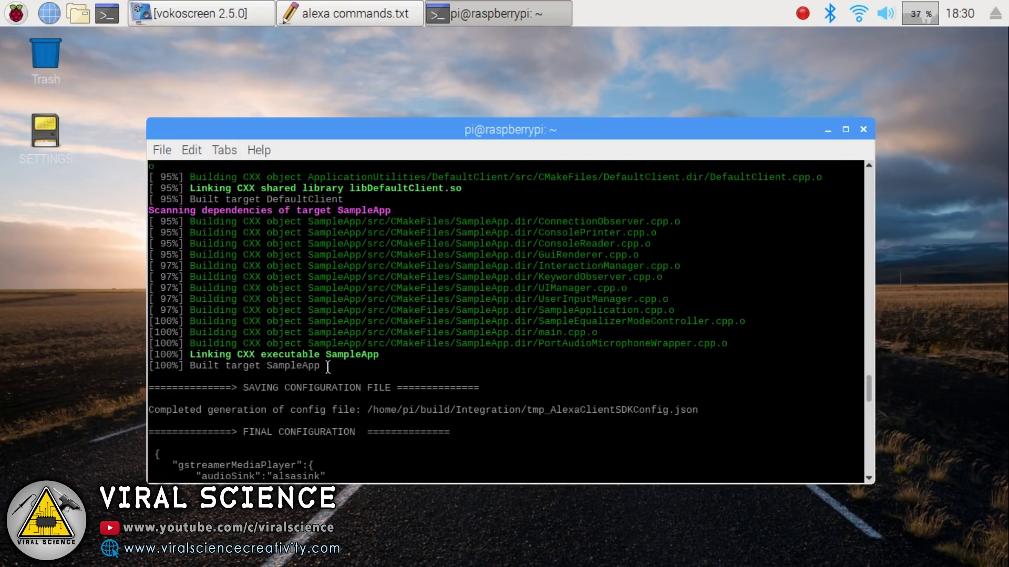
{"action": "left_click", "coordinate": [450, 372]}
{"action": "left_click_drag", "start_coordinate": [865, 391], "coordinate": [866, 465]}
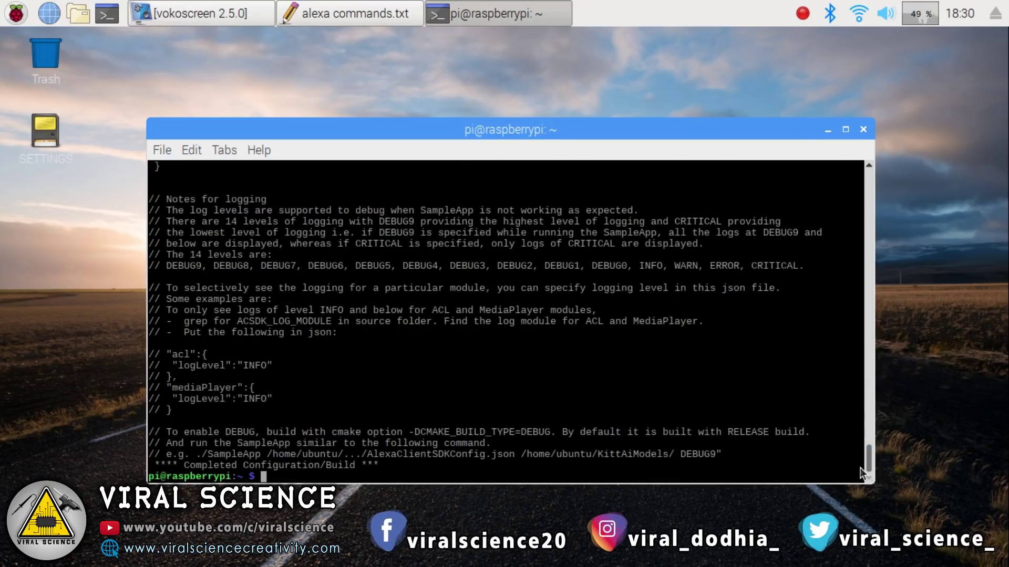
{"action": "left_click", "coordinate": [351, 13]}
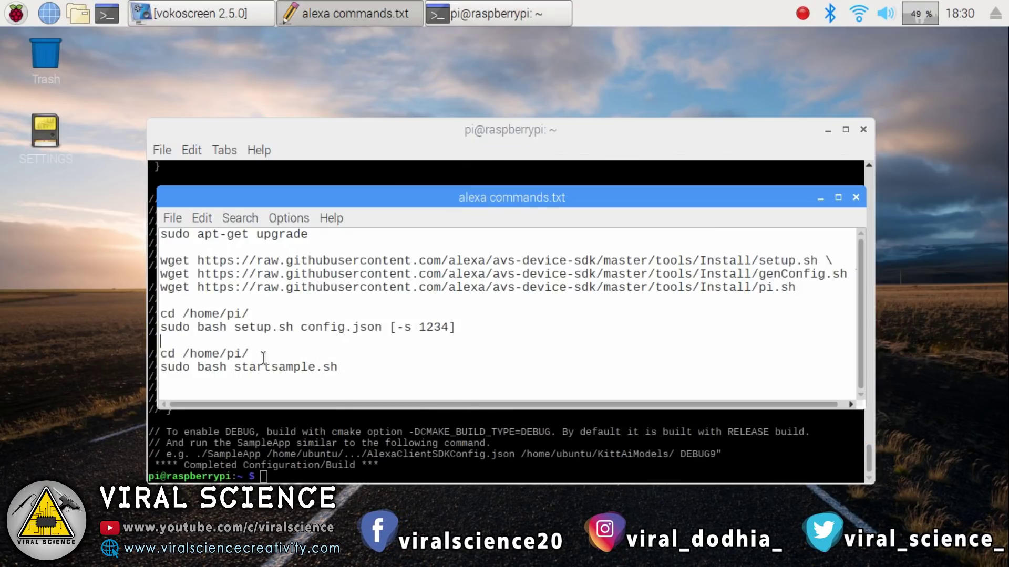
{"action": "left_click", "coordinate": [313, 475]}
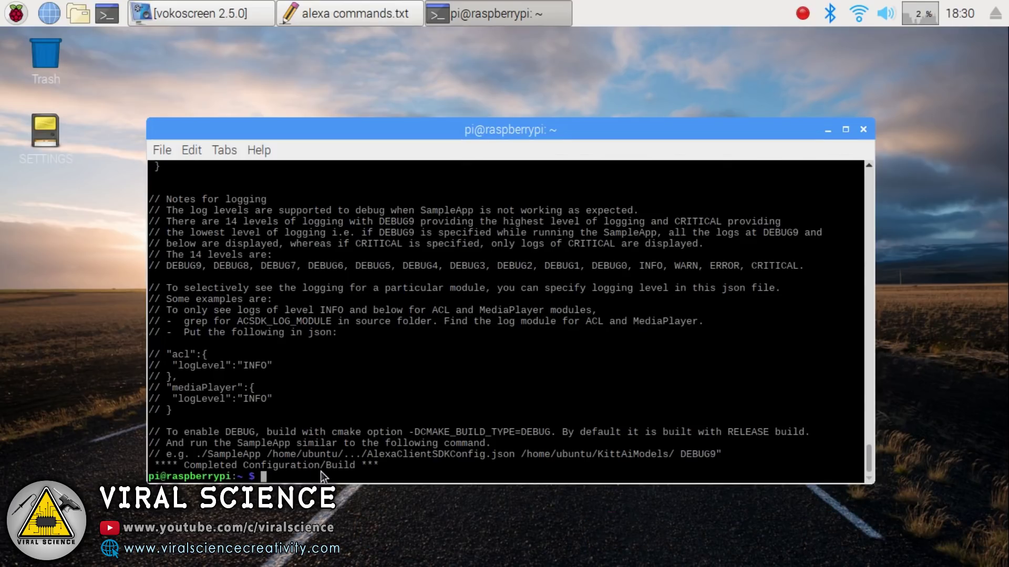
Step: Paste and run 'cd /home/pi/' in the terminal
{"action": "right_click", "coordinate": [285, 478]}
{"action": "left_click", "coordinate": [314, 296]}
{"action": "key", "text": "Return"}
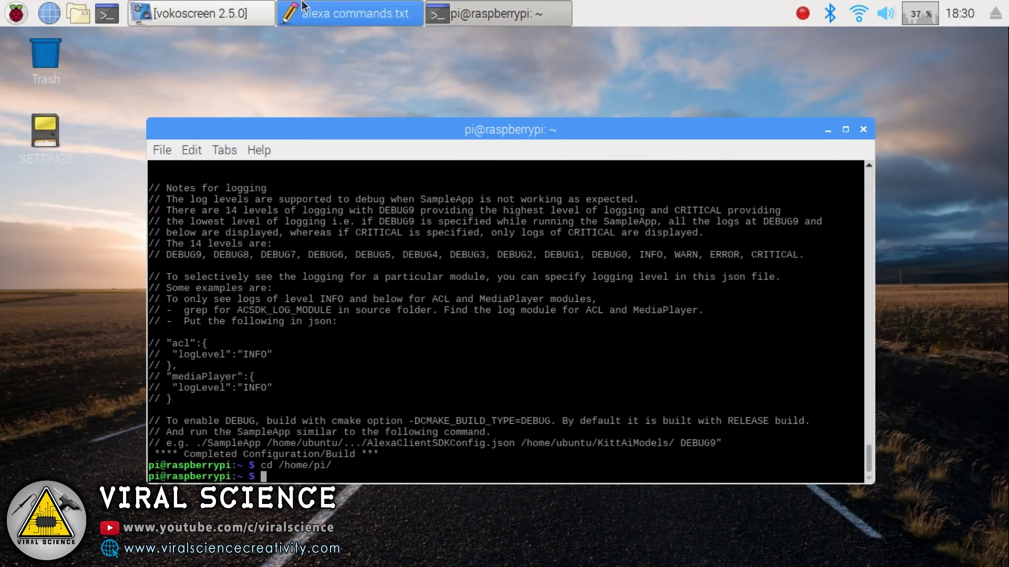
{"action": "left_click", "coordinate": [346, 13]}
{"action": "left_click_drag", "start_coordinate": [162, 367], "coordinate": [321, 369]}
{"action": "key", "text": "ctrl+c"}
{"action": "left_click", "coordinate": [496, 14]}
{"action": "right_click", "coordinate": [286, 465]}
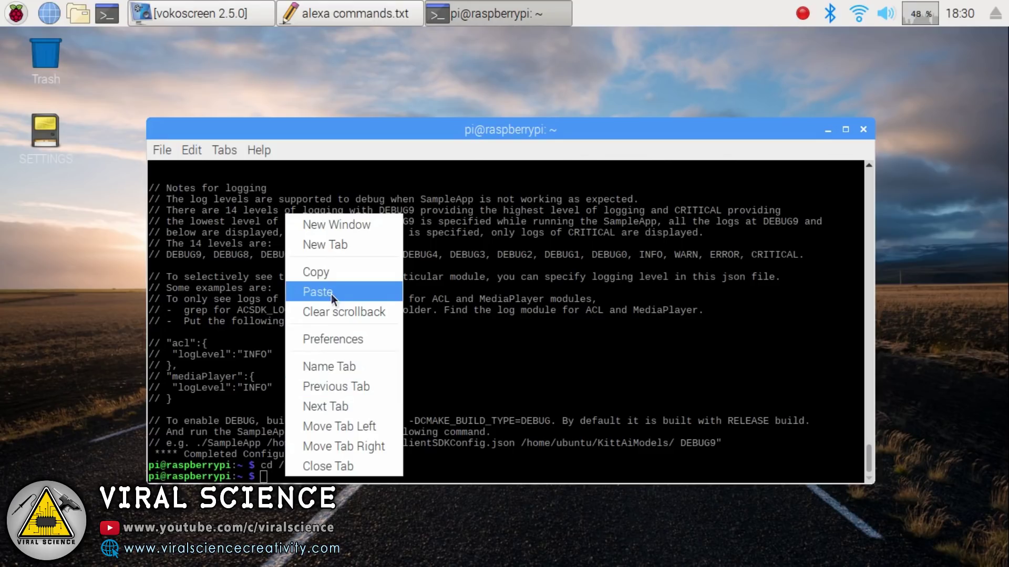
{"action": "left_click", "coordinate": [317, 292]}
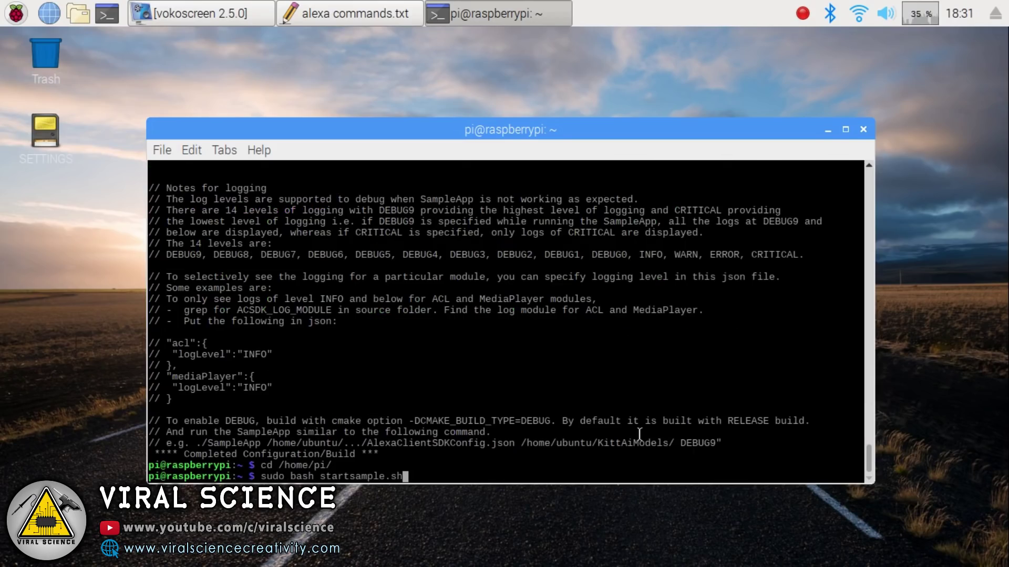
{"action": "key", "text": "Return"}
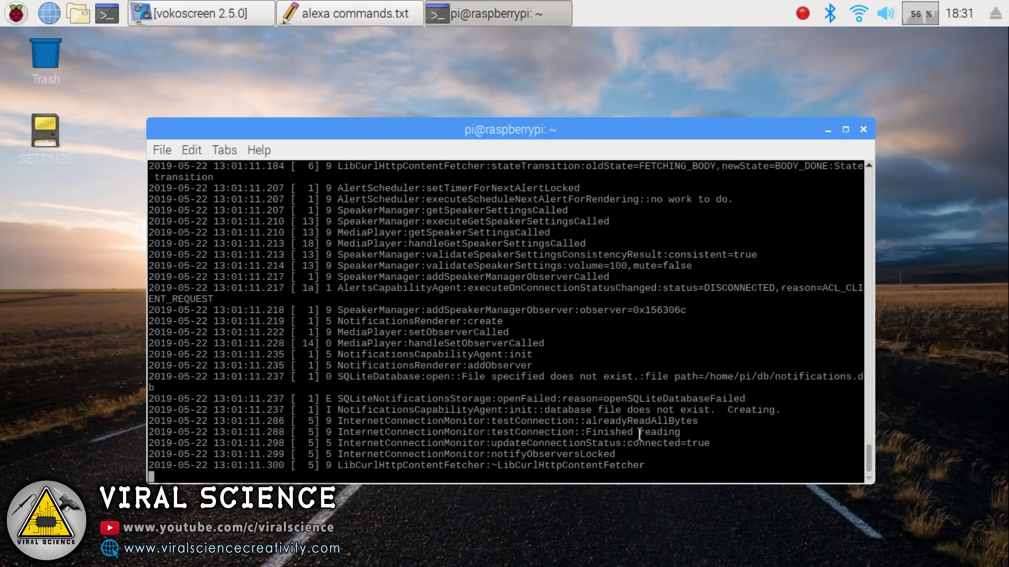
{"action": "left_click_drag", "start_coordinate": [868, 407], "coordinate": [873, 369]}
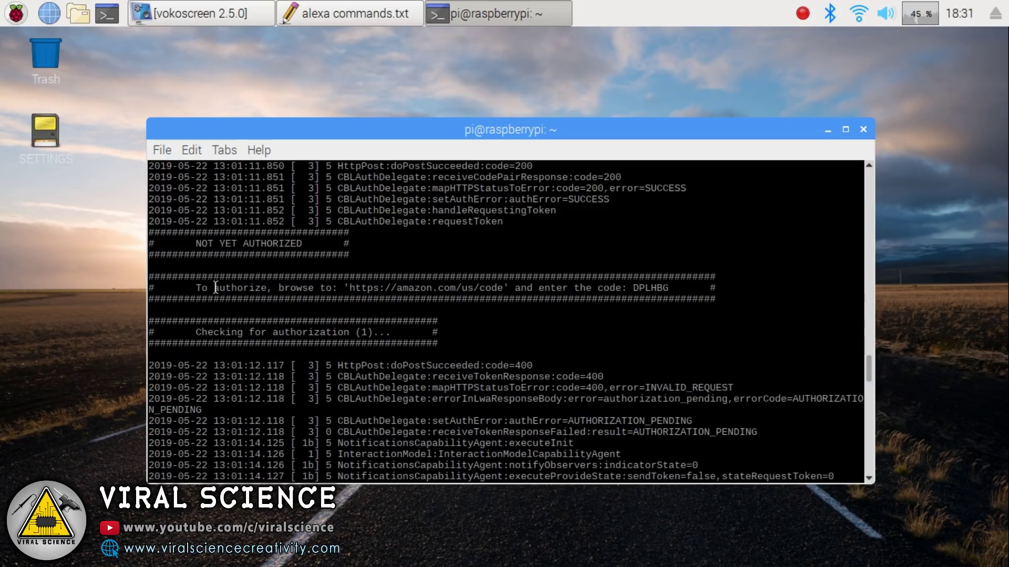
{"action": "left_click_drag", "start_coordinate": [634, 288], "coordinate": [669, 288]}
{"action": "double_click", "coordinate": [667, 287]}
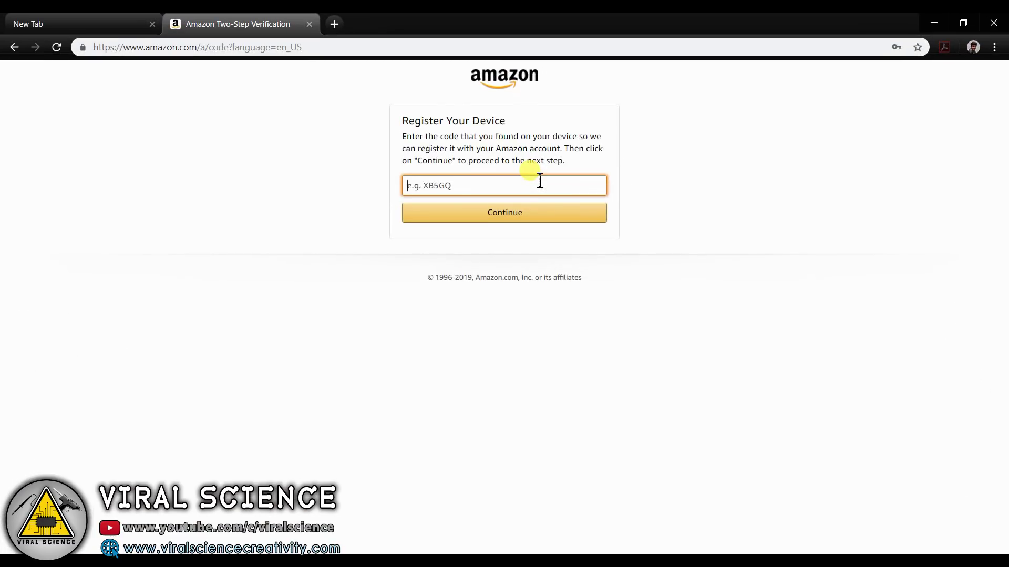
{"action": "type", "text": "DPLHB"}
{"action": "type", "text": "G"}
Step: Submit the device code and allow ViralAVS access to Alexa Voice Services
{"action": "left_click", "coordinate": [528, 214]}
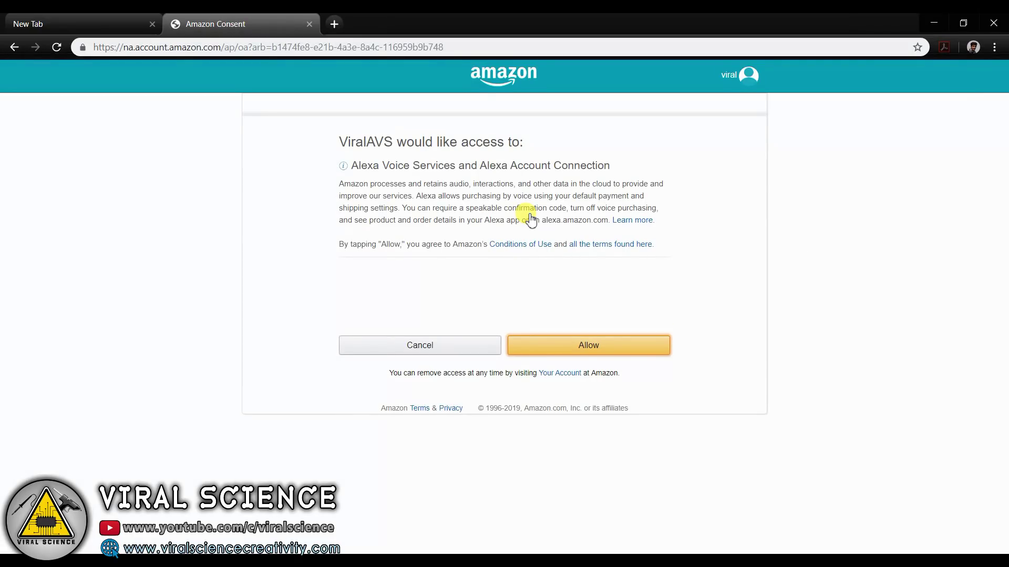
{"action": "left_click", "coordinate": [588, 347]}
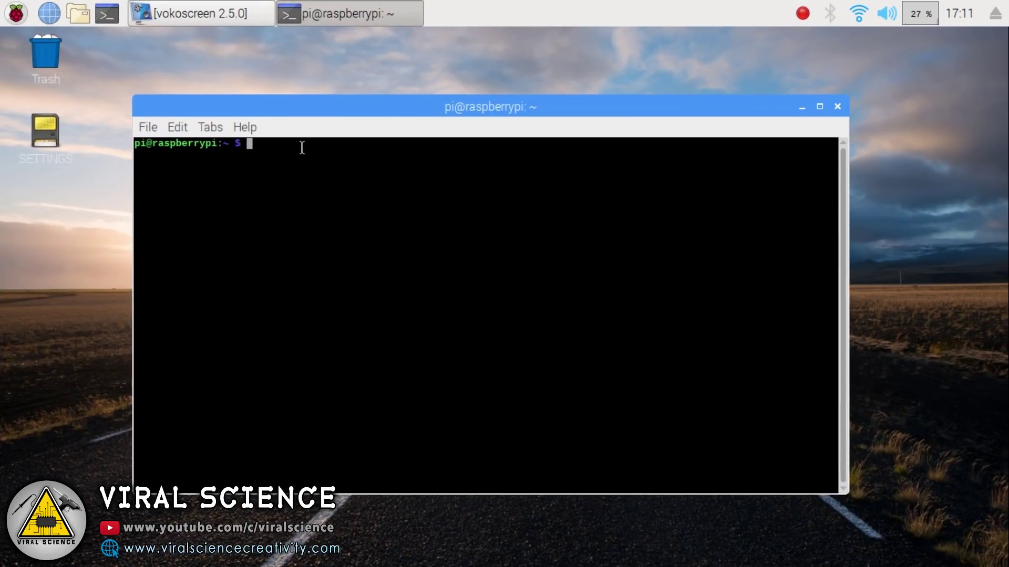
Step: Paste and run 'sudo bash /home/pi/startsample.sh' to relaunch the sample app
{"action": "right_click", "coordinate": [300, 146]}
{"action": "left_click", "coordinate": [352, 224]}
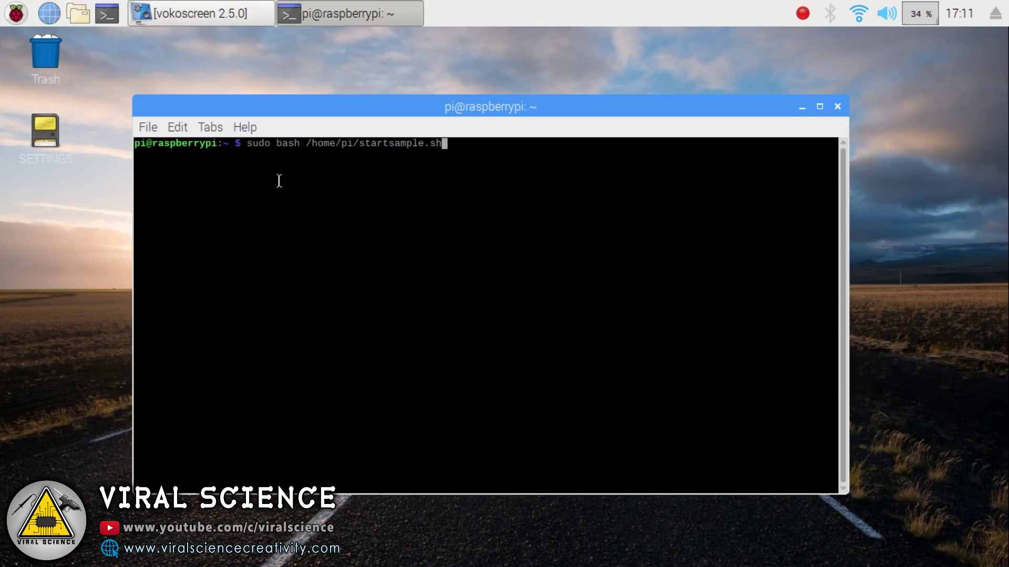
{"action": "left_click_drag", "start_coordinate": [245, 144], "coordinate": [479, 155]}
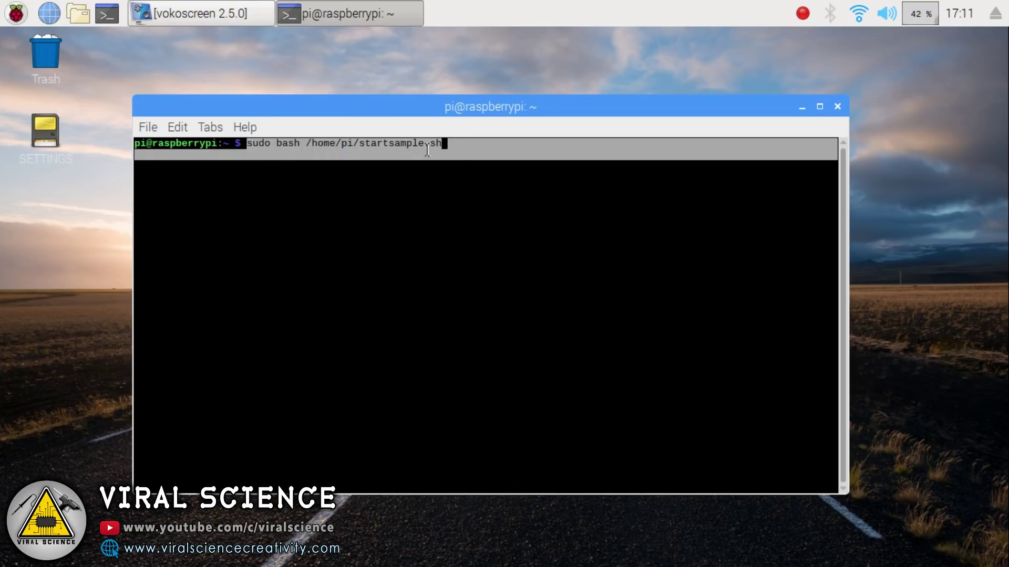
{"action": "left_click", "coordinate": [479, 155]}
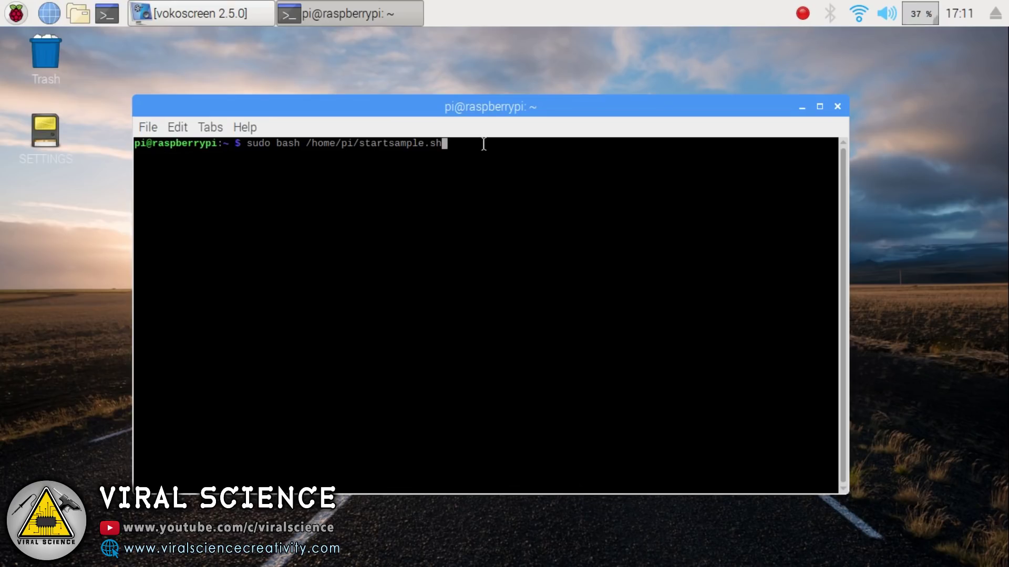
{"action": "key", "text": "Return"}
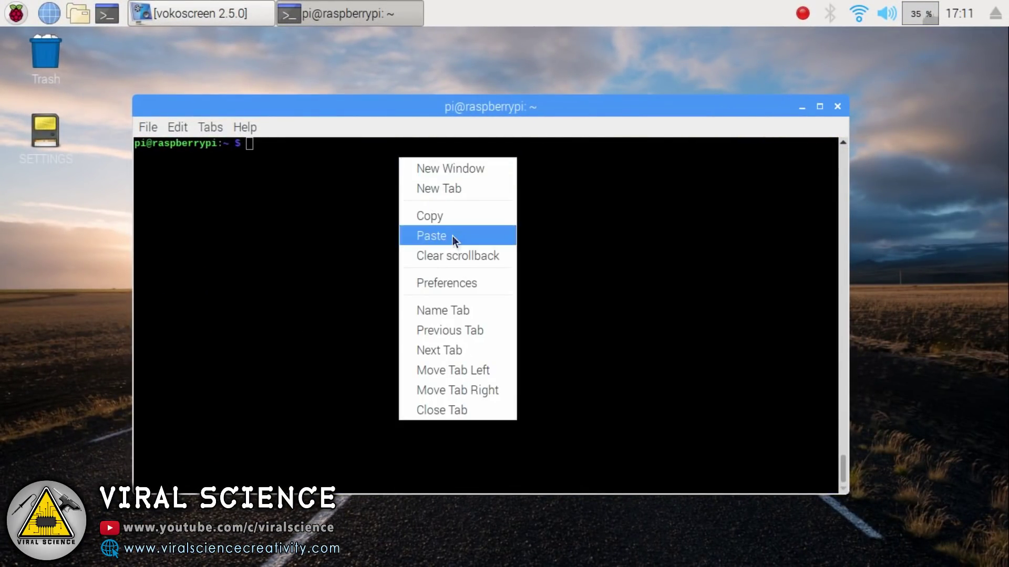
Step: Relaunch the sample app once more with 'sudo bash /home/pi/startsample.sh'
{"action": "left_click", "coordinate": [431, 236]}
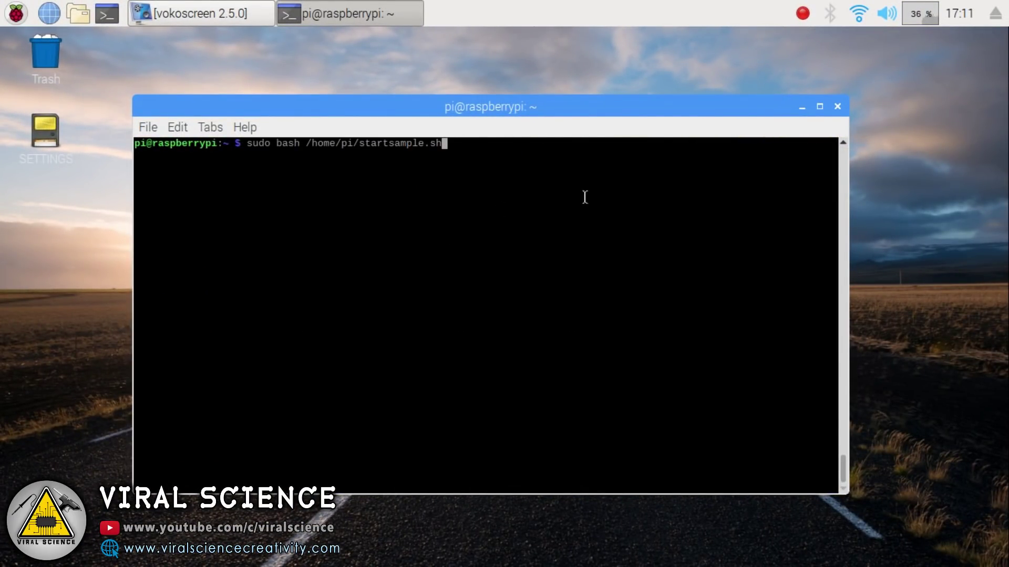
{"action": "left_click_drag", "start_coordinate": [462, 144], "coordinate": [192, 149]}
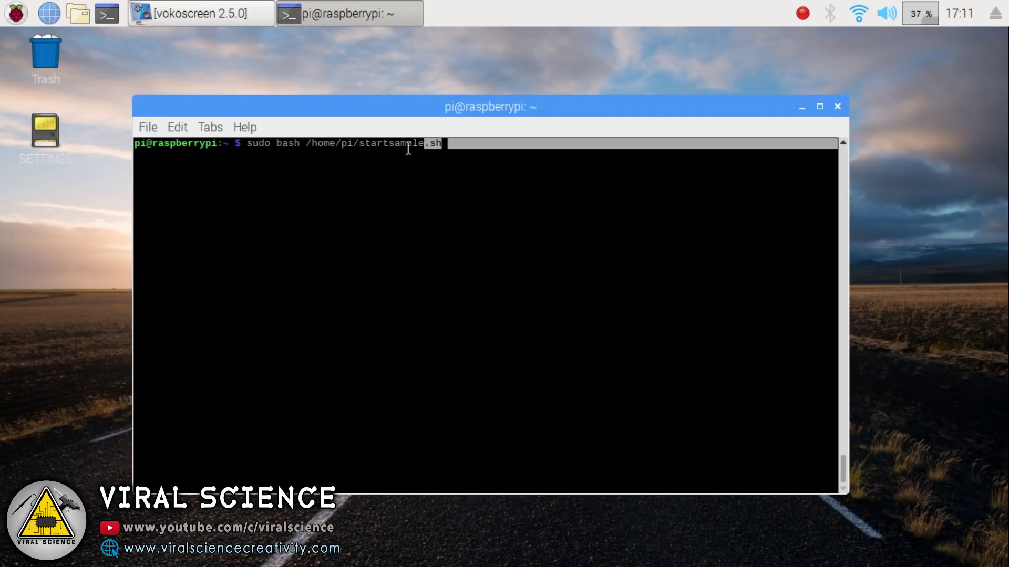
{"action": "left_click", "coordinate": [467, 182]}
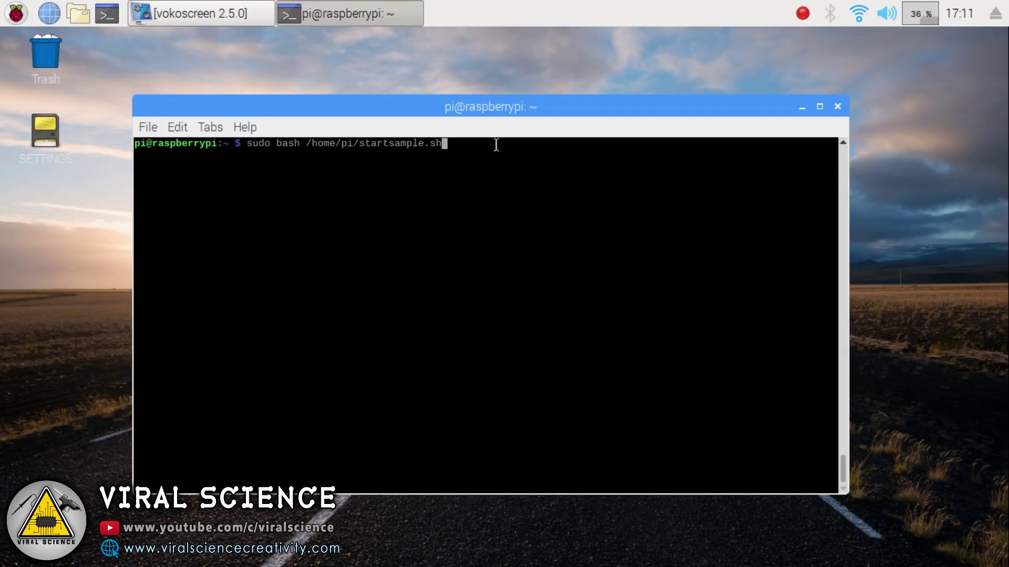
{"action": "key", "text": "Return"}
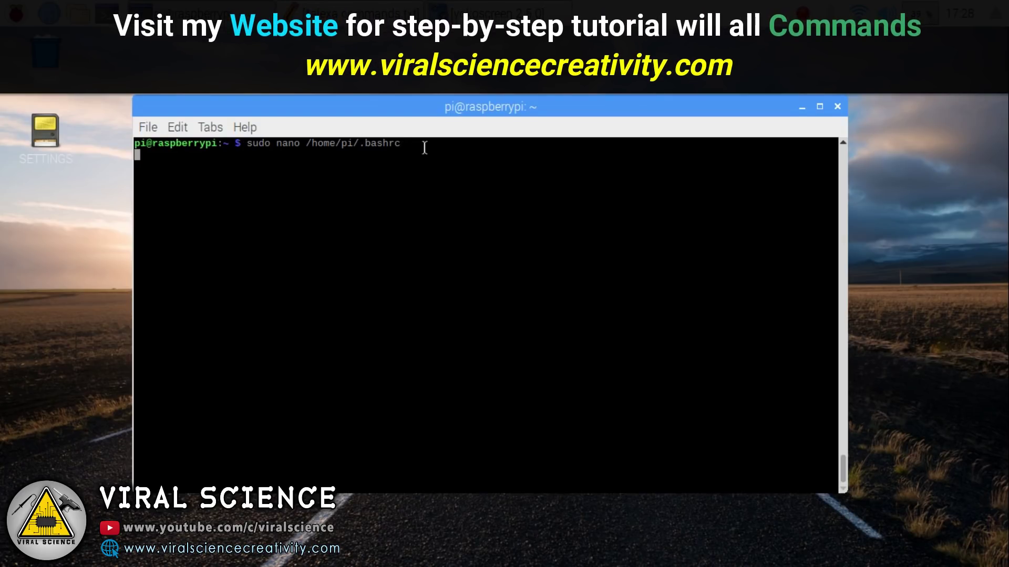
Step: Append 'sudo bash /home/pi/startsample.sh' to the end of .bashrc, without a leading space, and save
{"action": "key", "text": "Return"}
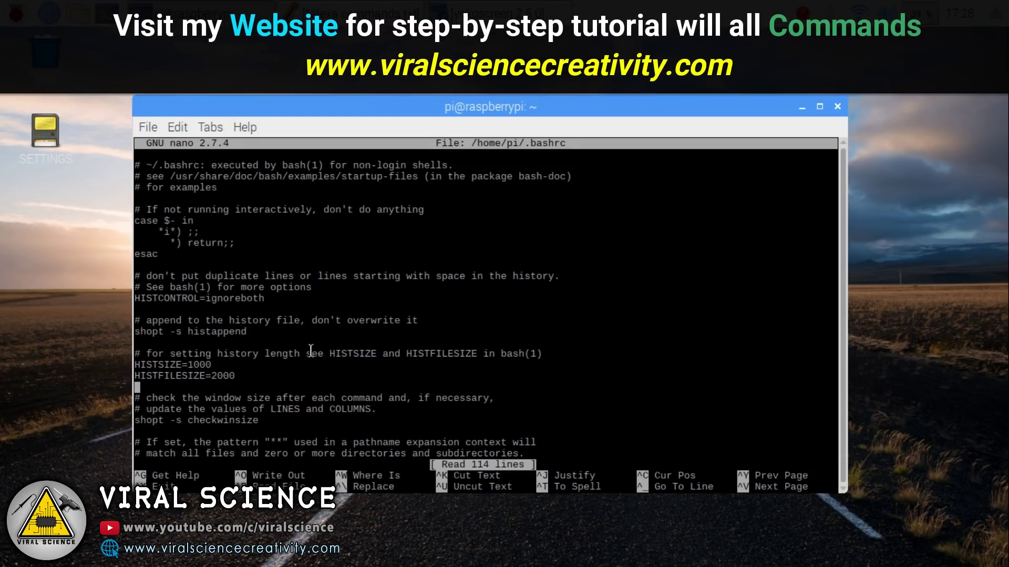
{"action": "scroll", "coordinate": [308, 341], "scroll_direction": "down", "scroll_amount": 5}
{"action": "scroll", "coordinate": [309, 340], "scroll_direction": "down", "scroll_amount": 10}
{"action": "scroll", "coordinate": [301, 344], "scroll_direction": "down", "scroll_amount": 8}
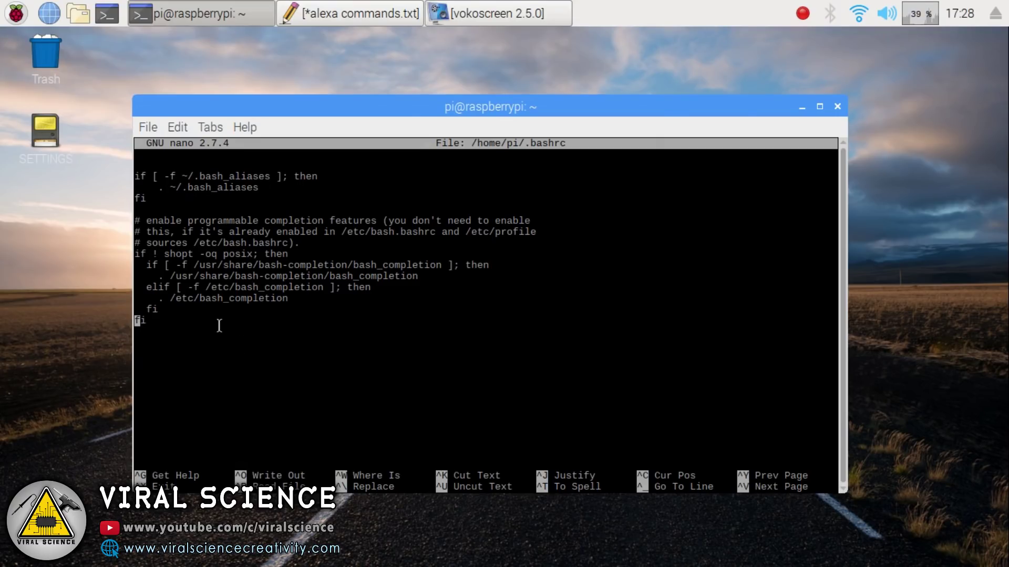
{"action": "key", "text": "Down"}
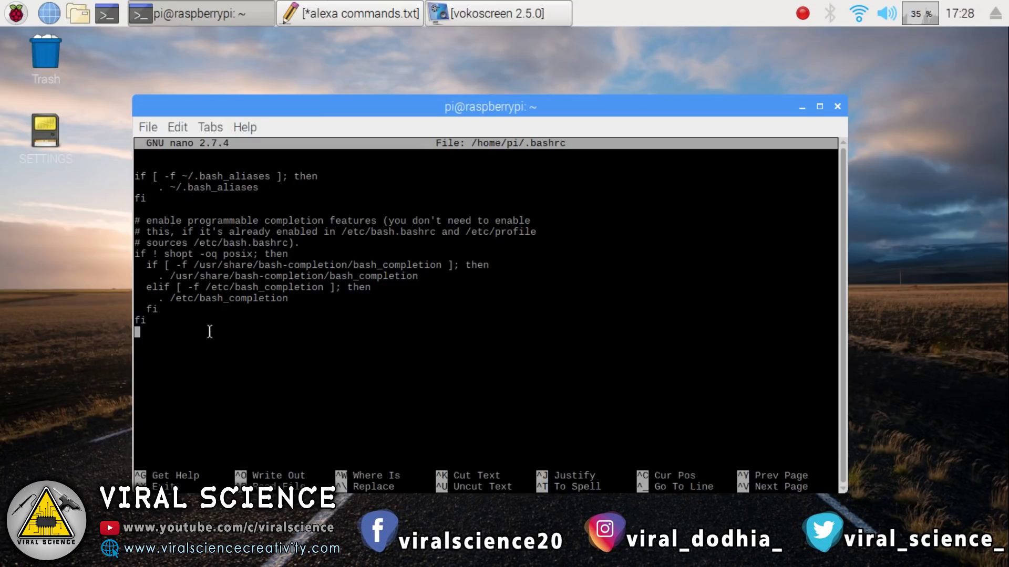
{"action": "right_click", "coordinate": [209, 331]}
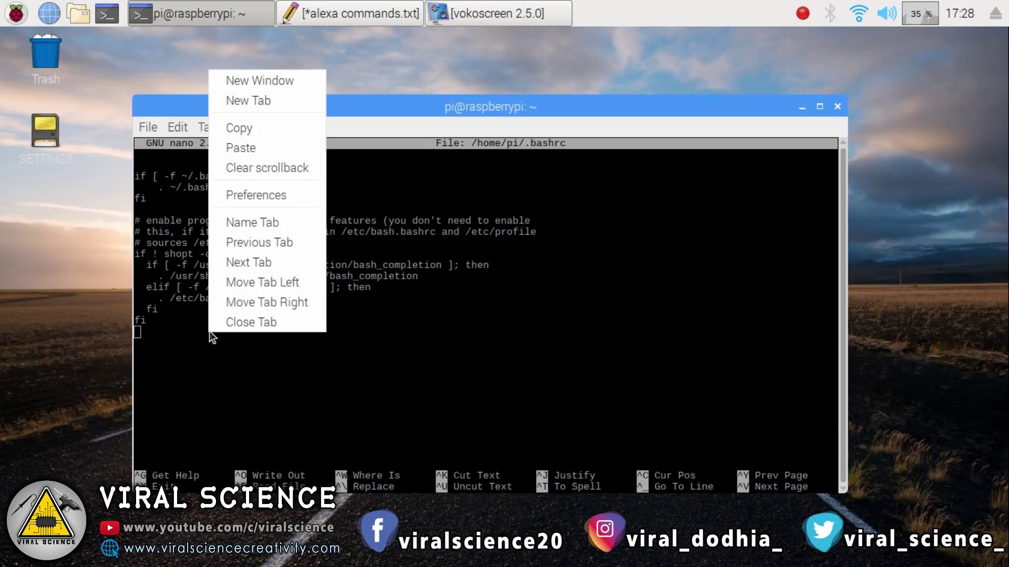
{"action": "left_click", "coordinate": [238, 149]}
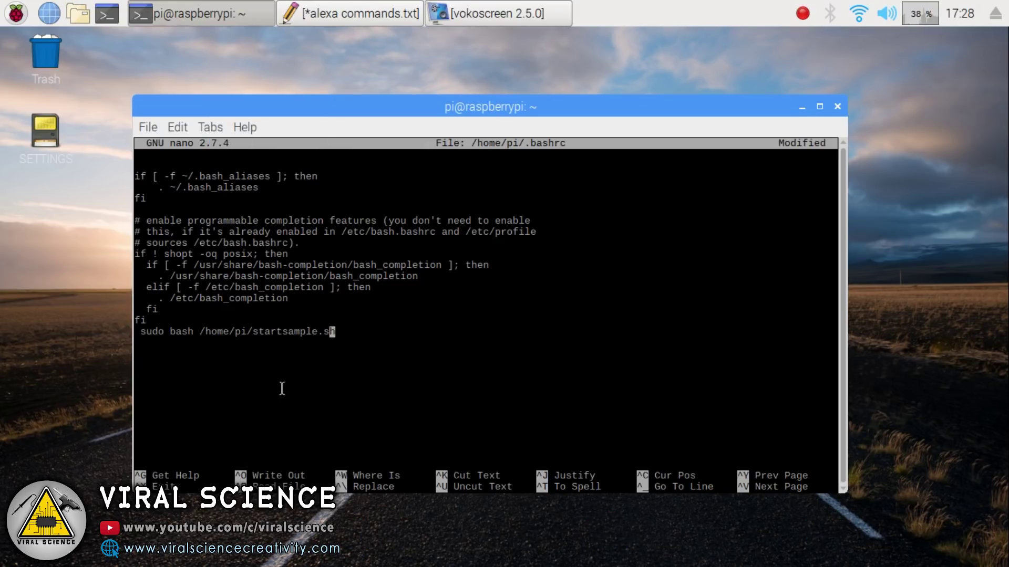
{"action": "key", "text": "Left"}
{"action": "key", "text": "Left"}
{"action": "key", "text": "Left"}
{"action": "key", "text": "Left"}
{"action": "key", "text": "Left"}
{"action": "key", "text": "Left"}
{"action": "key", "text": "BackSpace"}
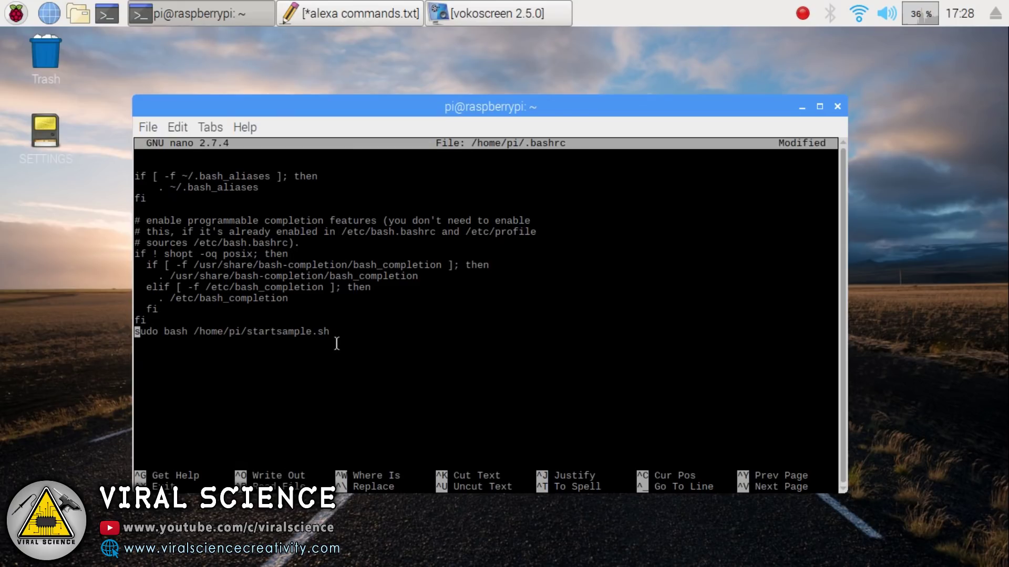
{"action": "key", "text": "ctrl+x"}
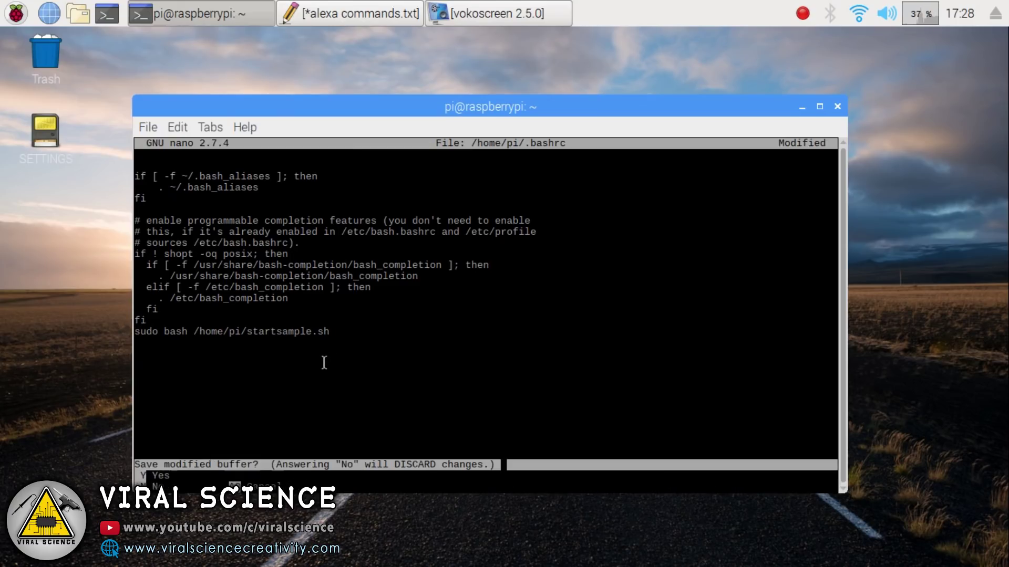
{"action": "key", "text": "y"}
Step: Keep the .bashrc file name, then set raspi-config boot to B2 Console Autologin and finish
{"action": "key", "text": "Return"}
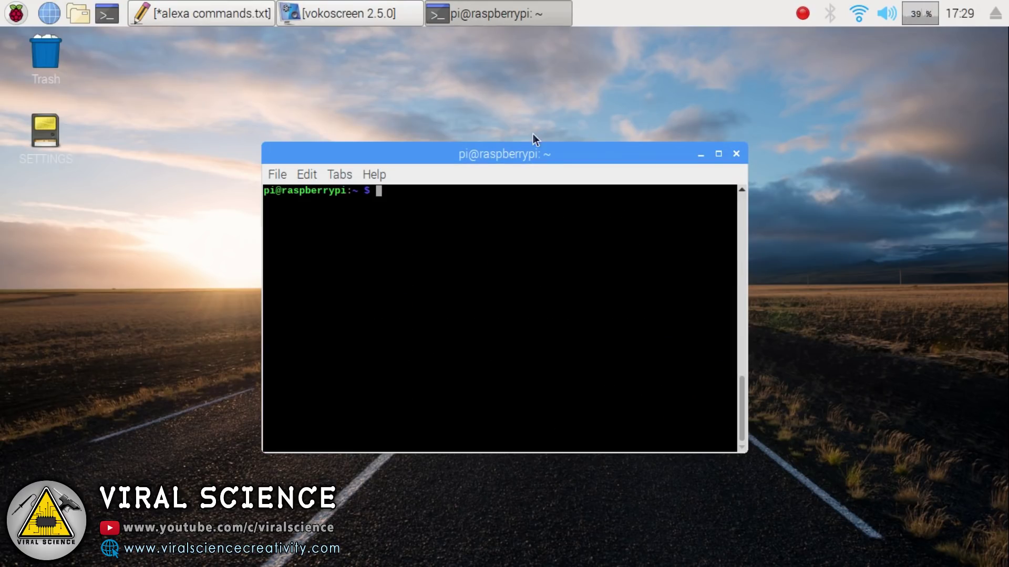
{"action": "type", "text": "sudo reboot"}
{"action": "type", "text": "sudo raspi-config"}
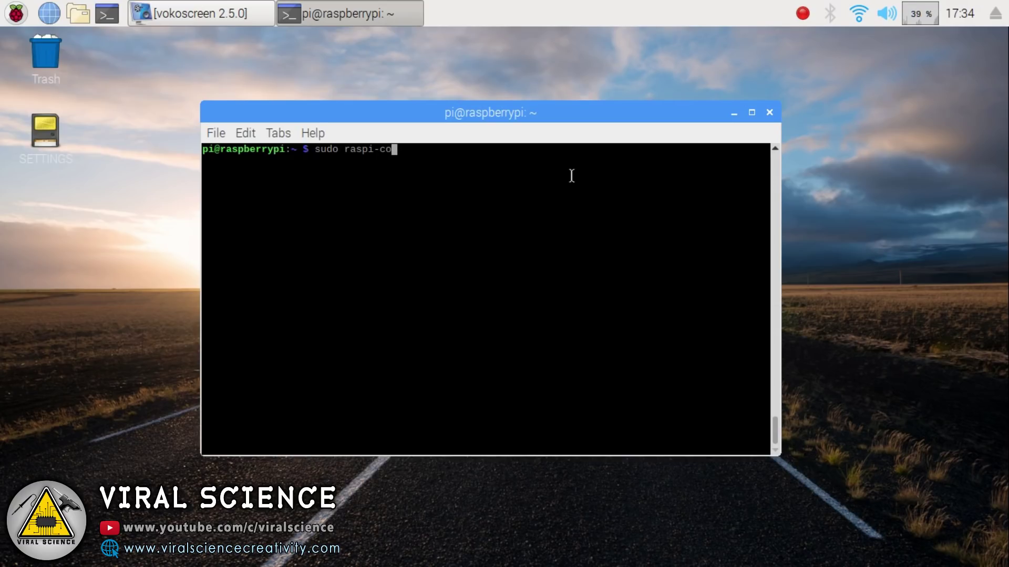
{"action": "key", "text": "Return"}
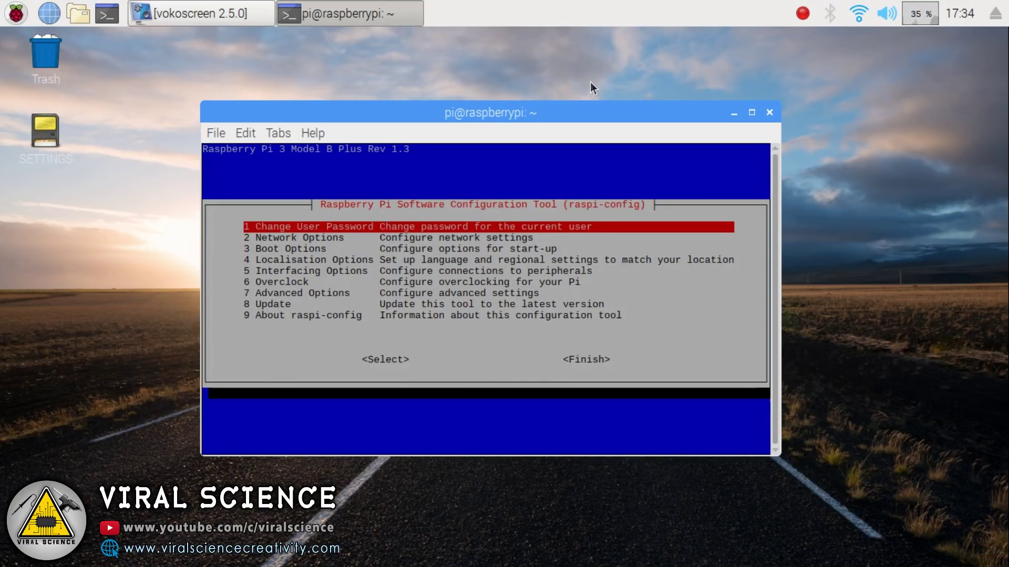
{"action": "key", "text": "Down"}
{"action": "key", "text": "Down"}
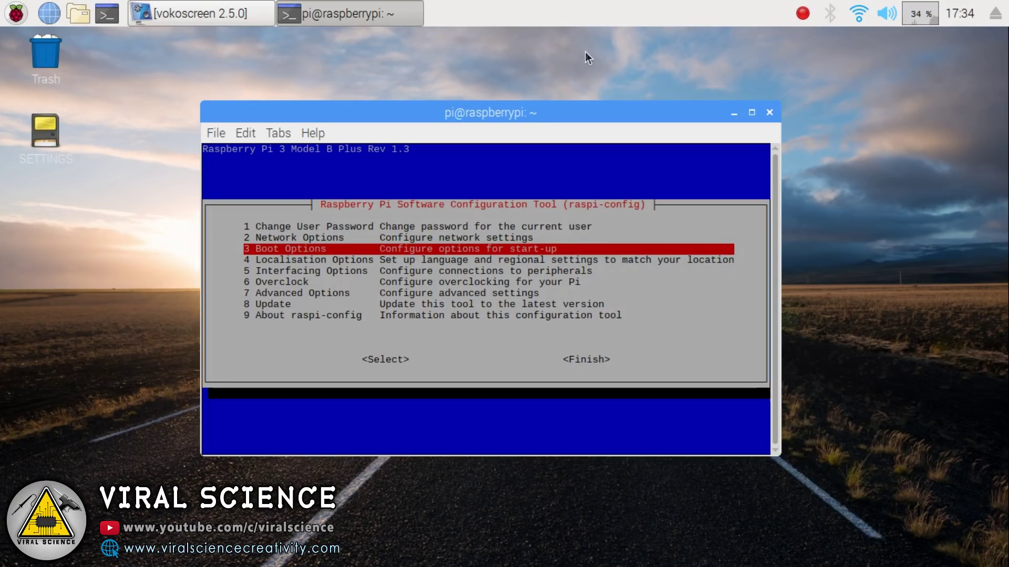
{"action": "key", "text": "Return"}
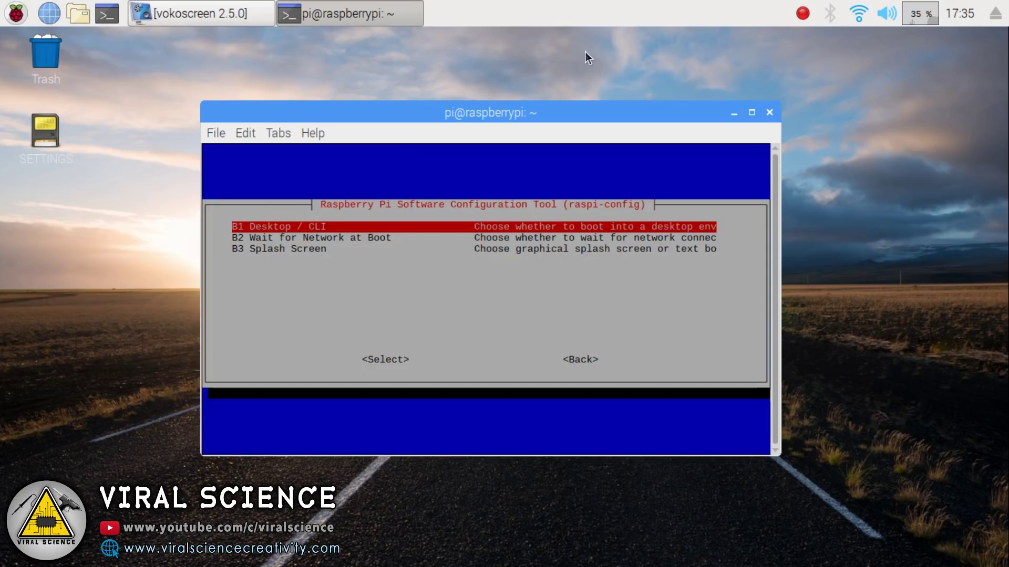
{"action": "key", "text": "Return"}
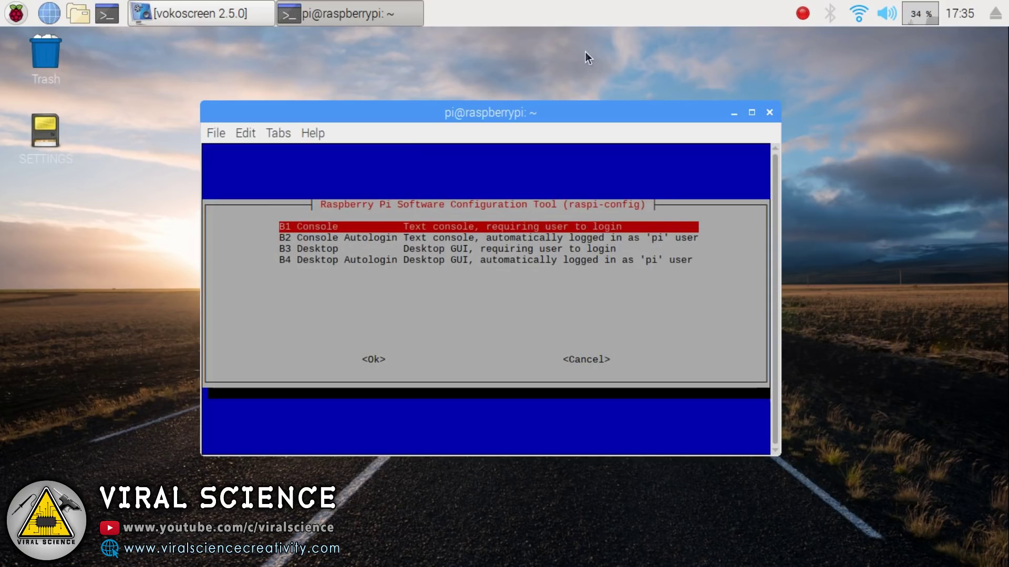
{"action": "key", "text": "Down"}
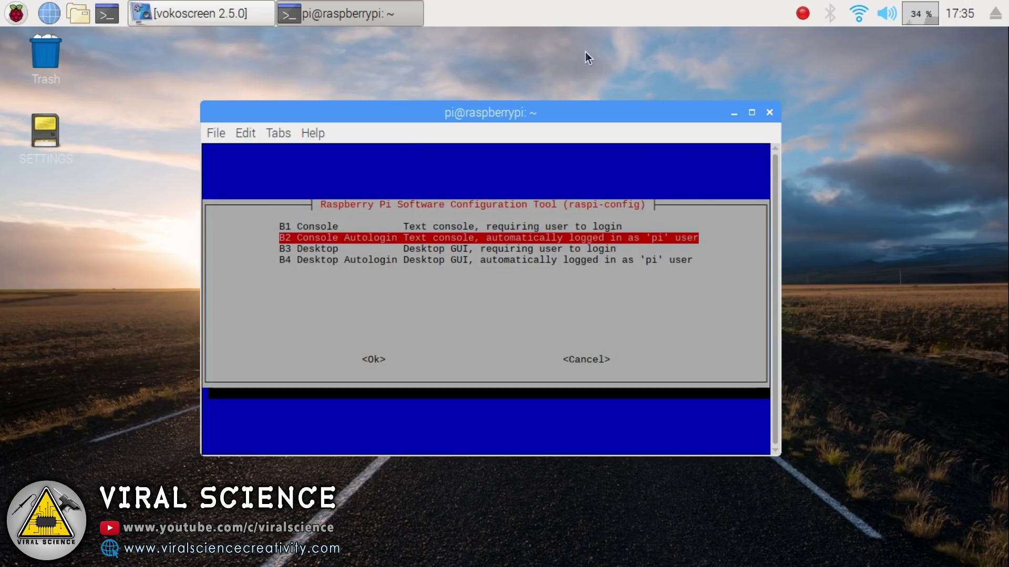
{"action": "key", "text": "Return"}
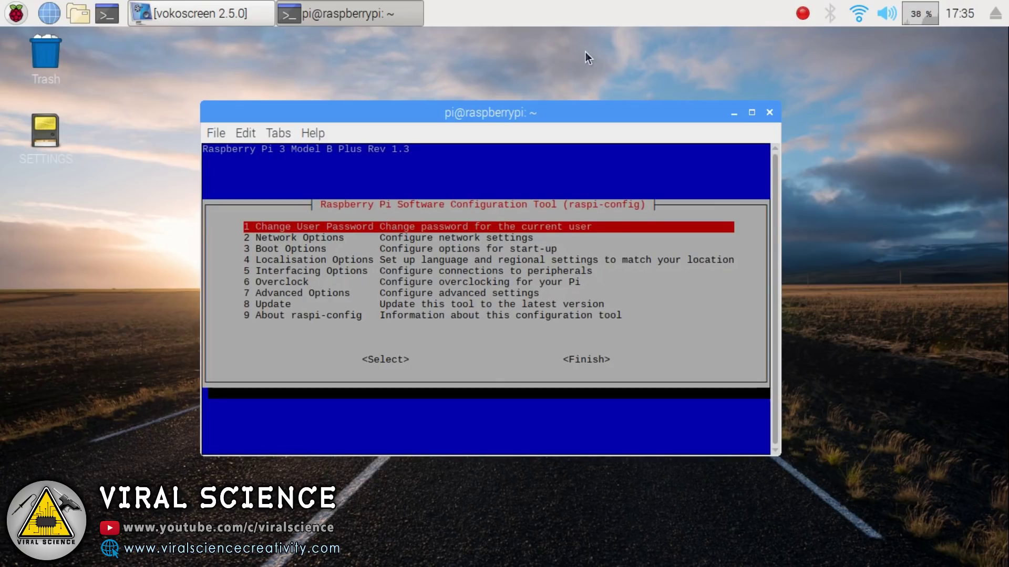
{"action": "key", "text": "Tab"}
{"action": "key", "text": "Tab"}
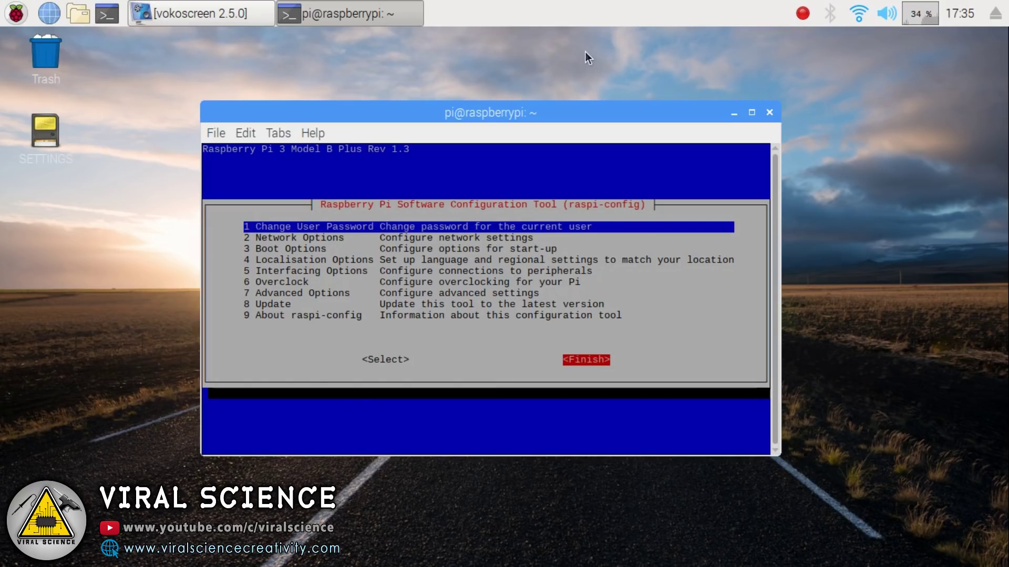
{"action": "key", "text": "Return"}
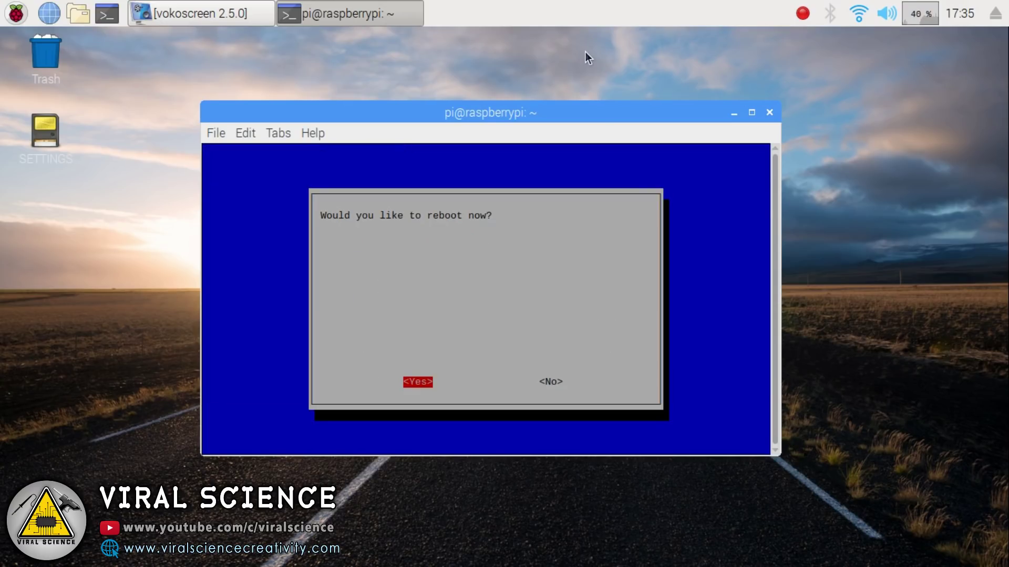